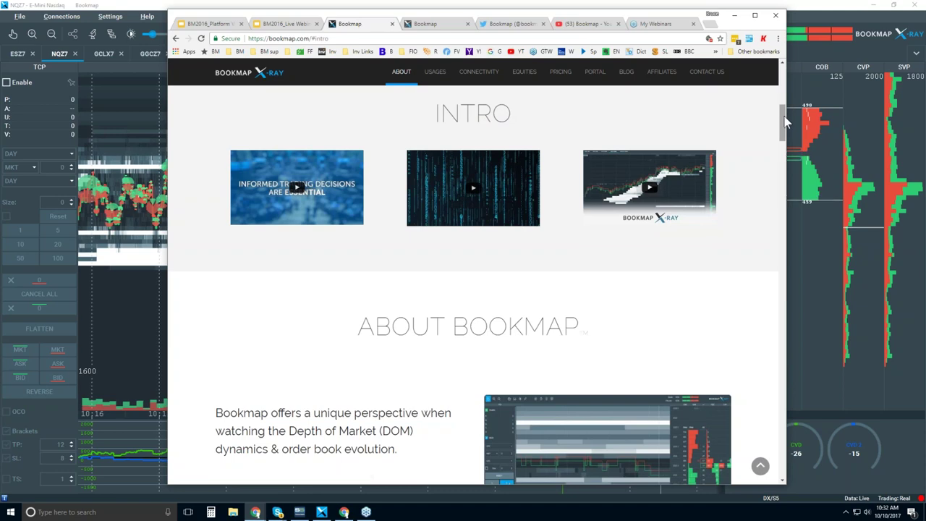
Review the Equities, Connectivity and Pricing sections of the Bookmap website.
left_click_drag(781, 120, 773, 283)
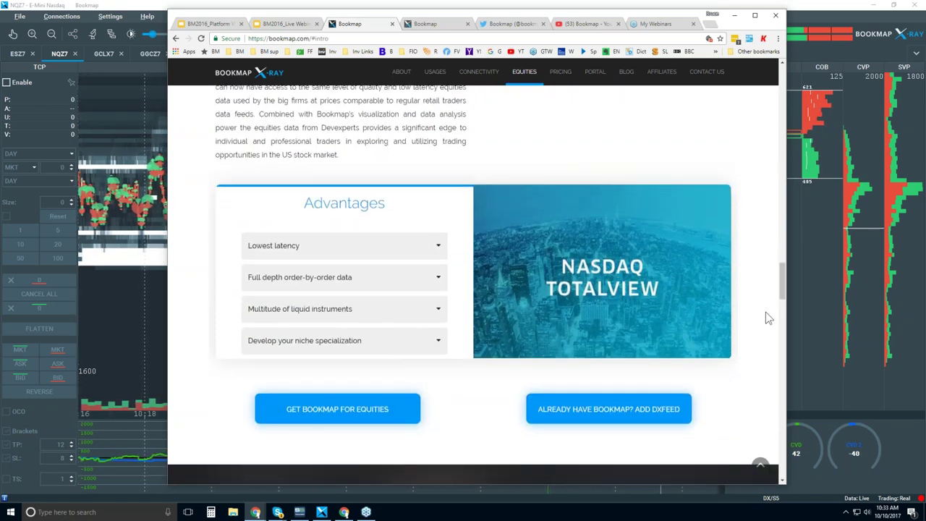
left_click_drag(783, 281, 783, 336)
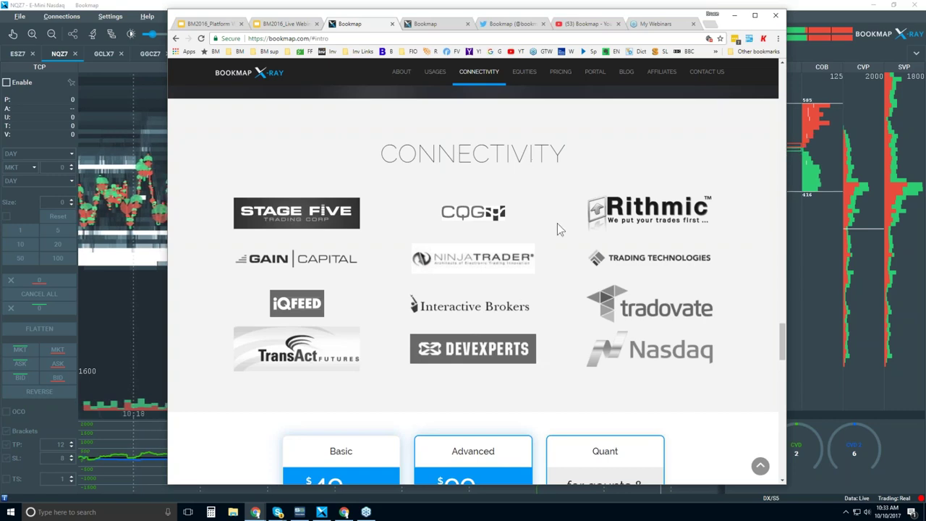
left_click_drag(782, 338, 784, 363)
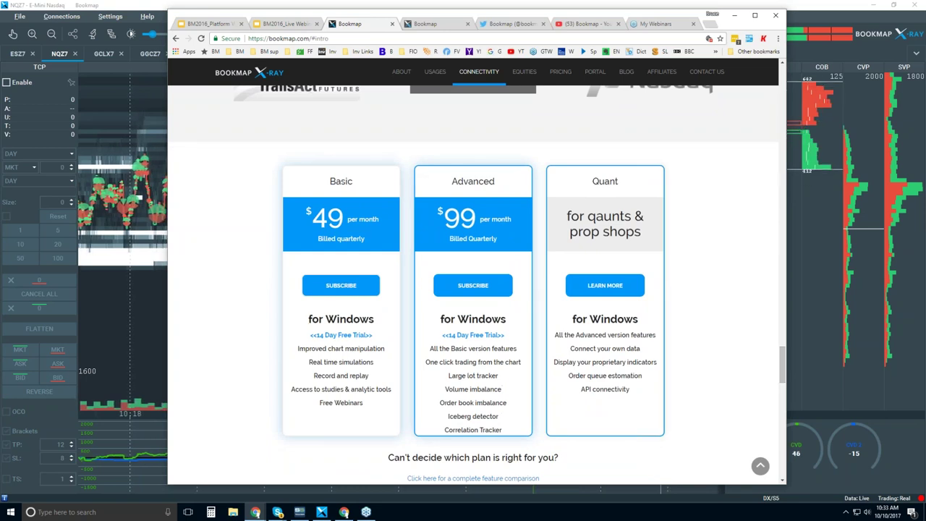
left_click_drag(782, 358, 782, 362)
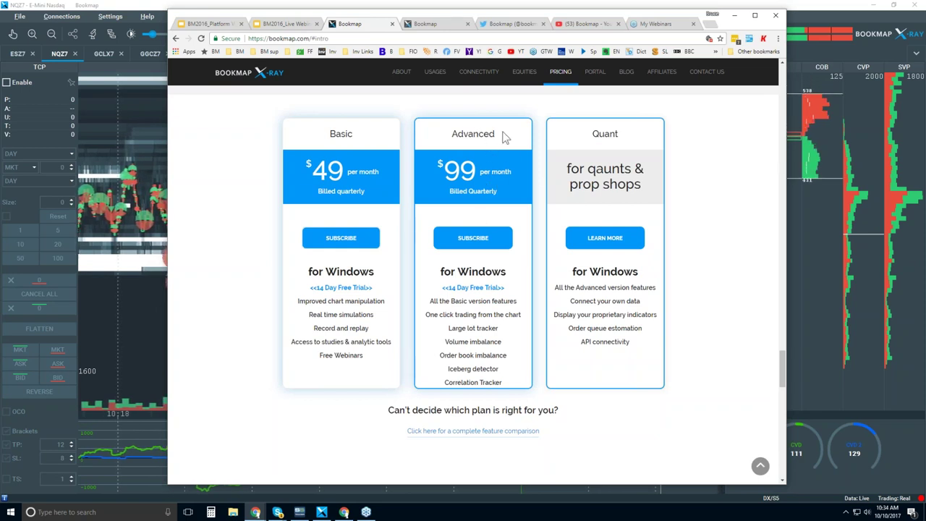
Highlight the Advanced plan's one-click trading and its Large lot tracker to Correlation Tracker features, plus "proprietary" in the Quant plan, clearing each selection.
double_click(434, 315)
left_click_drag(451, 316, 509, 315)
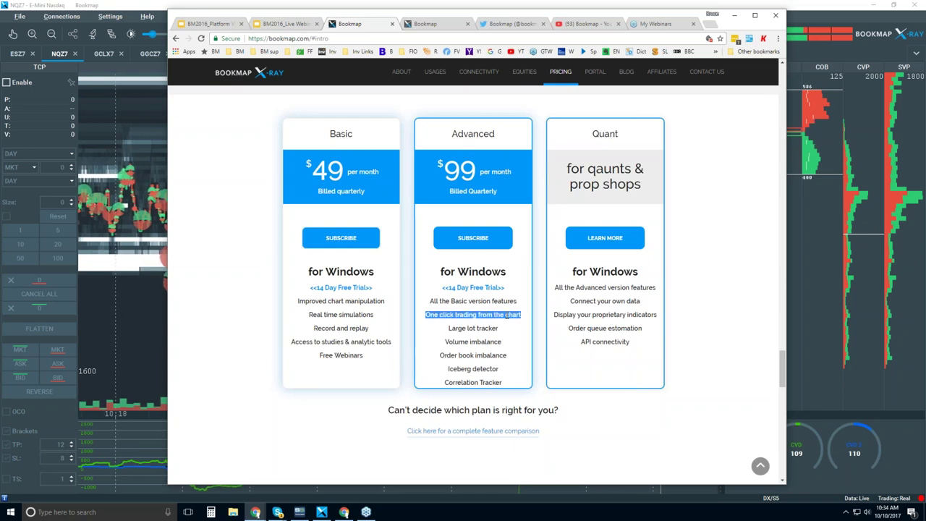
left_click_drag(448, 328, 502, 382)
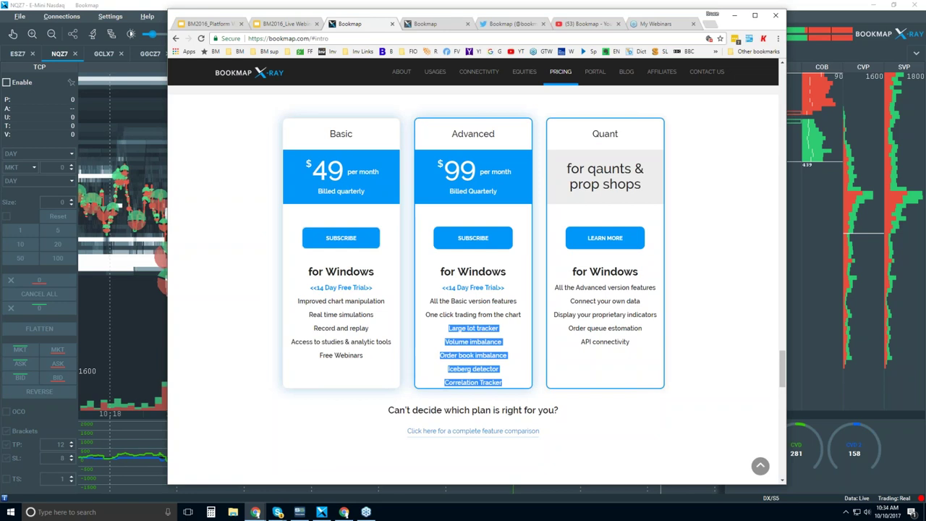
left_click(482, 189)
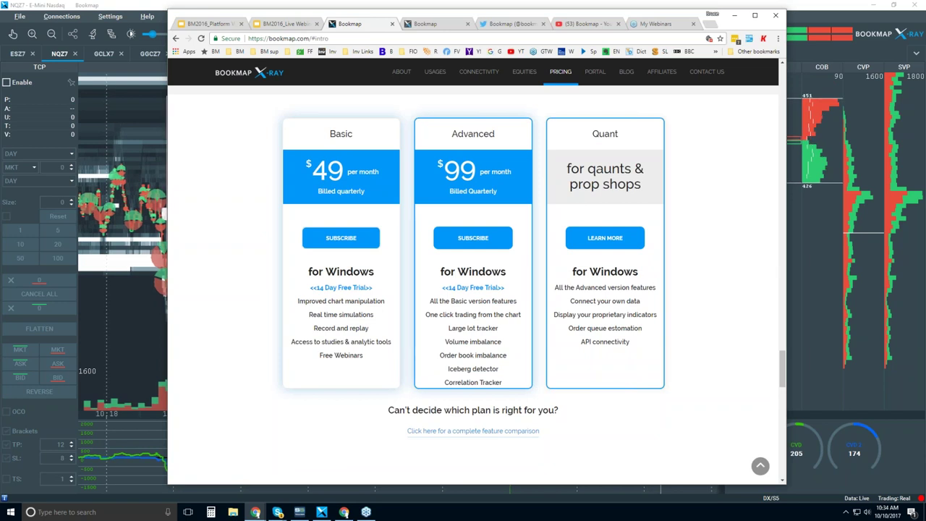
double_click(609, 314)
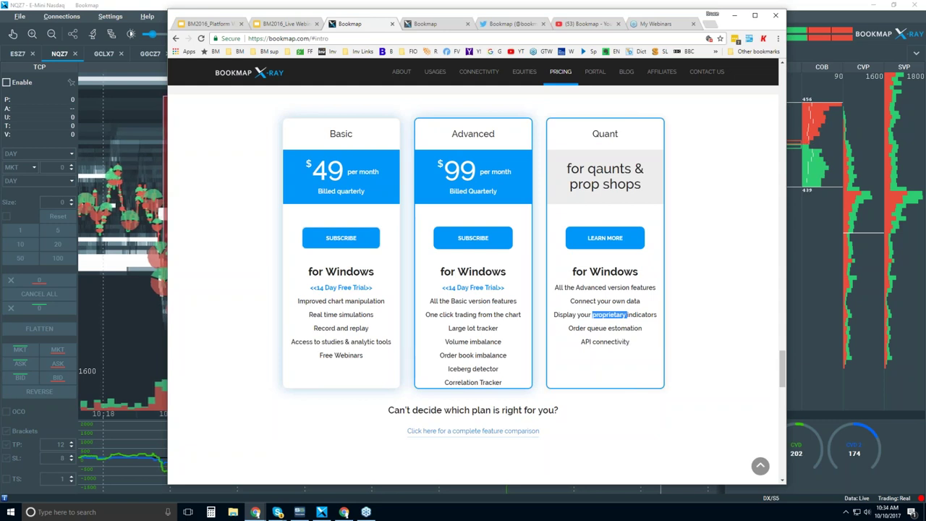
left_click(612, 313)
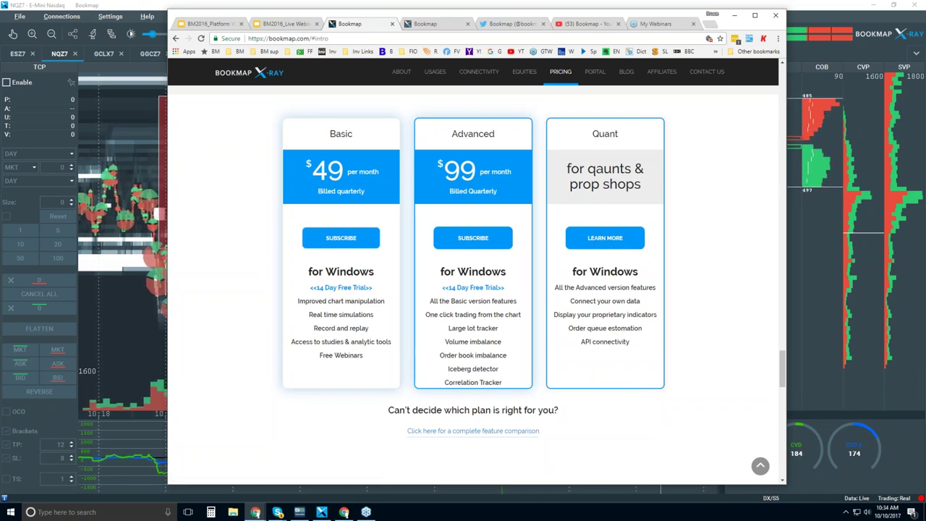
Show Bookmap's Twitter profile, and look over the home page of its YouTube channel.
left_click(510, 24)
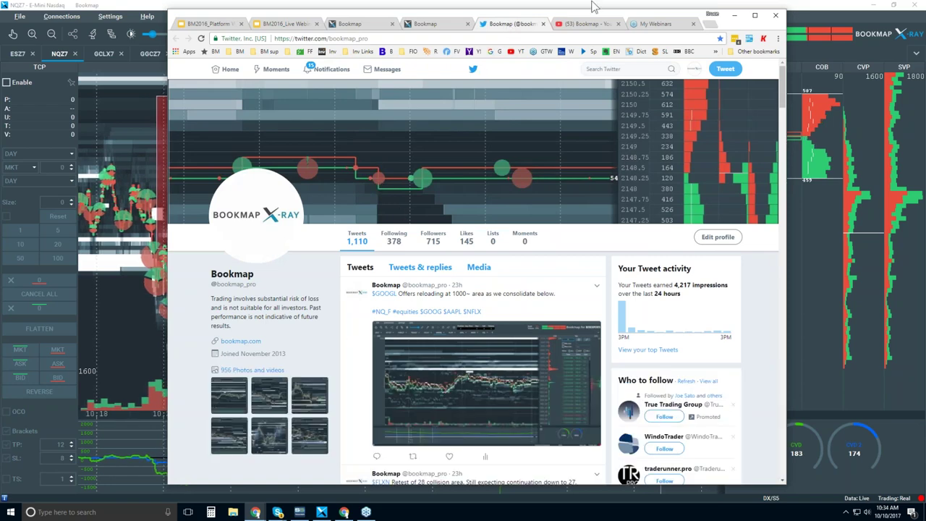
left_click(584, 24)
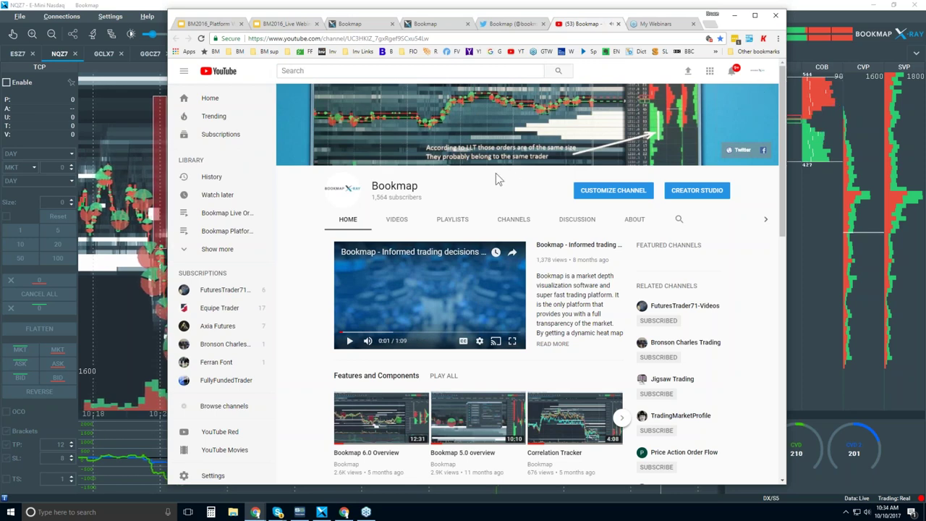
scroll(496, 173, "down", 1)
scroll(495, 176, "down", 1)
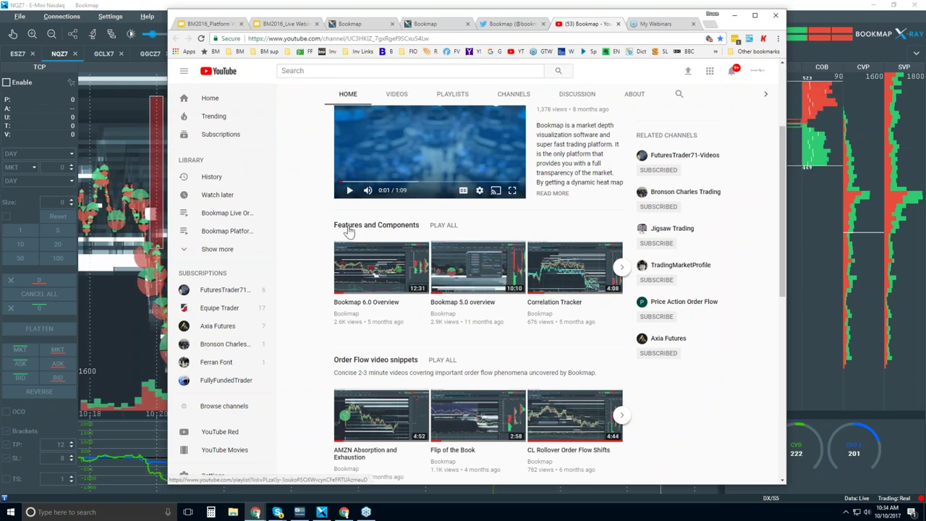
scroll(356, 231, "up", 1)
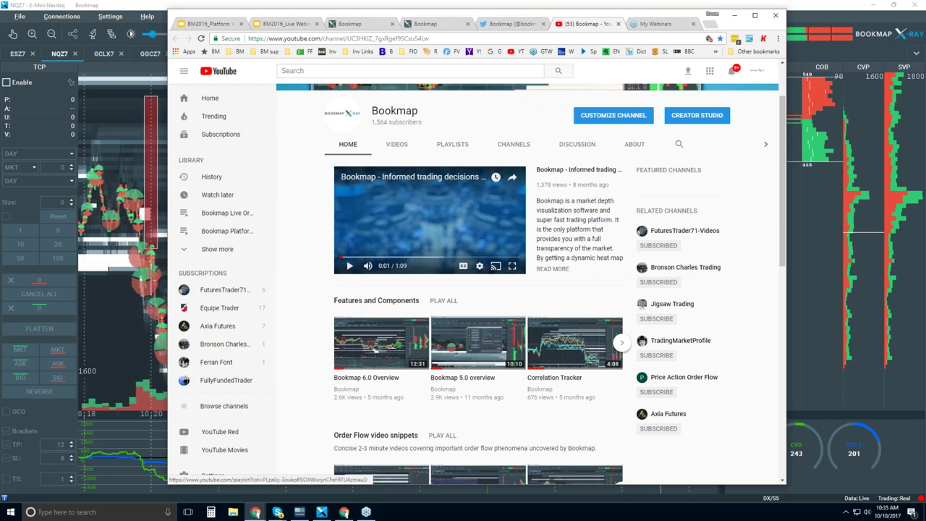
Open the channel's Features and Components playlist, look through its videos and return to the channel page.
left_click(381, 301)
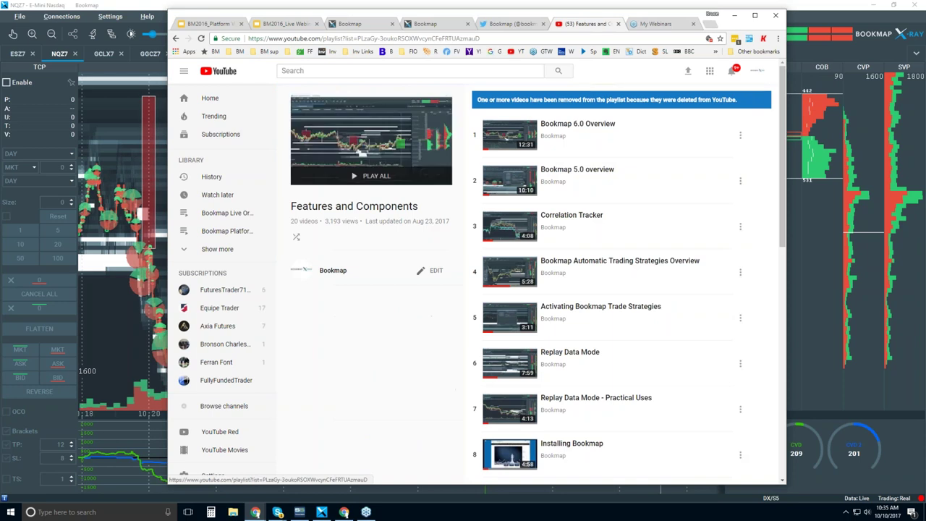
scroll(618, 217, "down", 2)
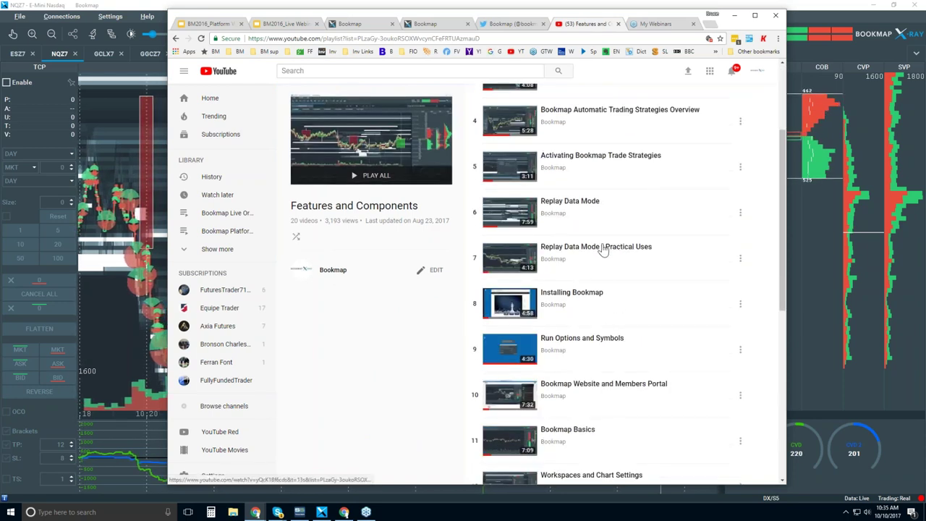
left_click(175, 39)
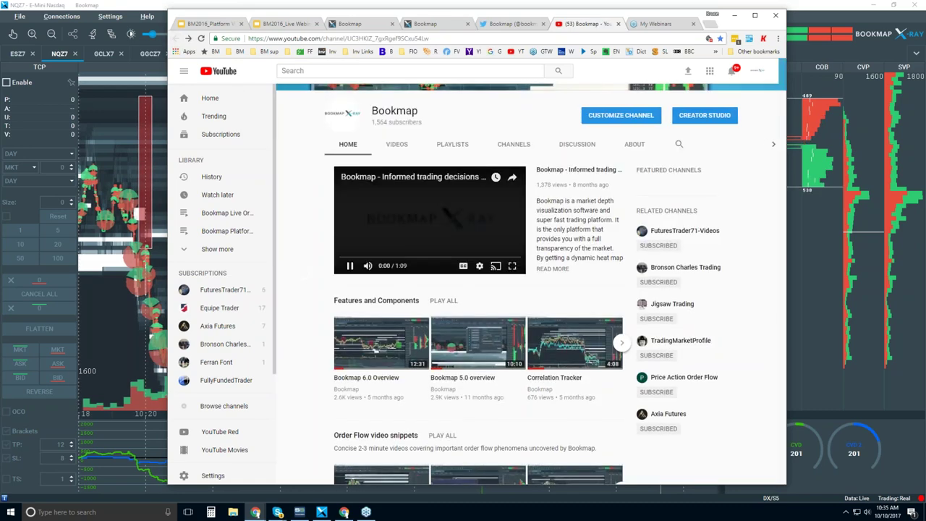
Look through the channel's Order Flow video snippets, Pro Trader Webinar Series - Sept 2017 and Selected Webinars sections.
scroll(351, 123, "down", 2)
left_click(350, 117)
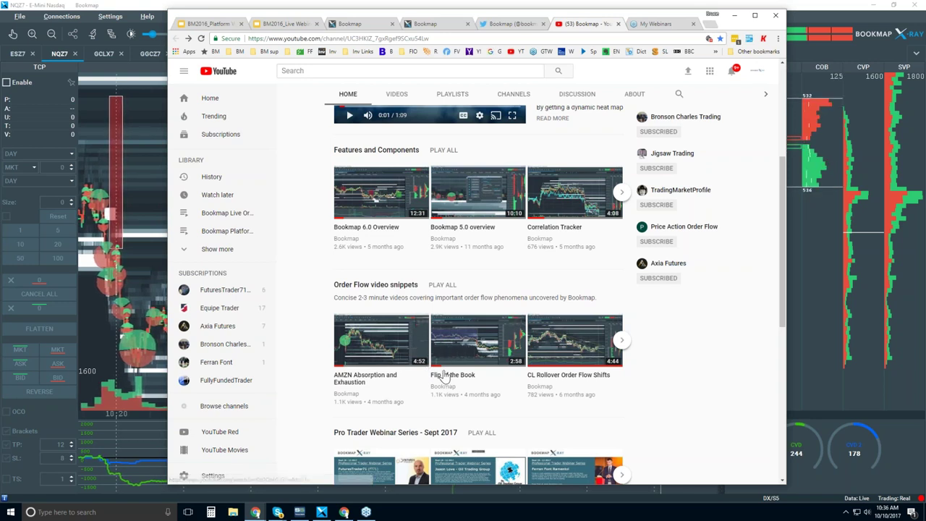
scroll(444, 376, "down", 2)
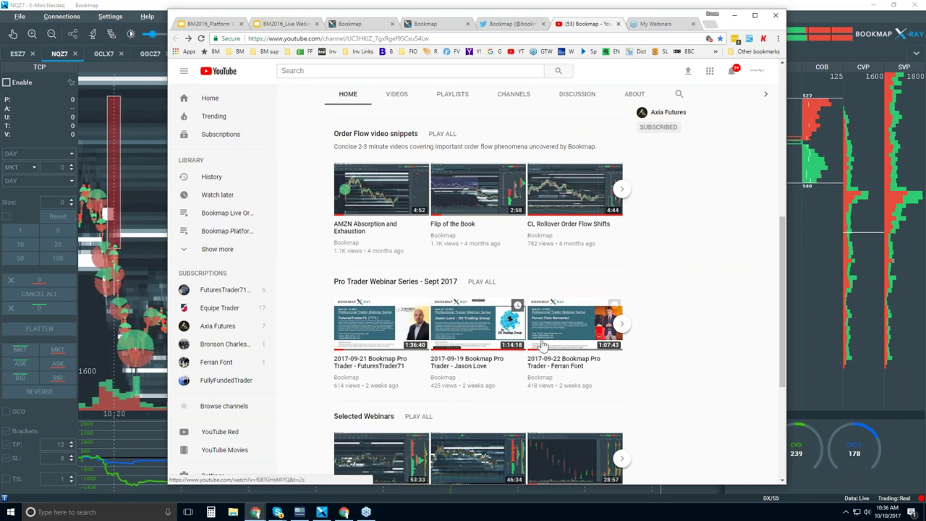
scroll(537, 330, "down", 1)
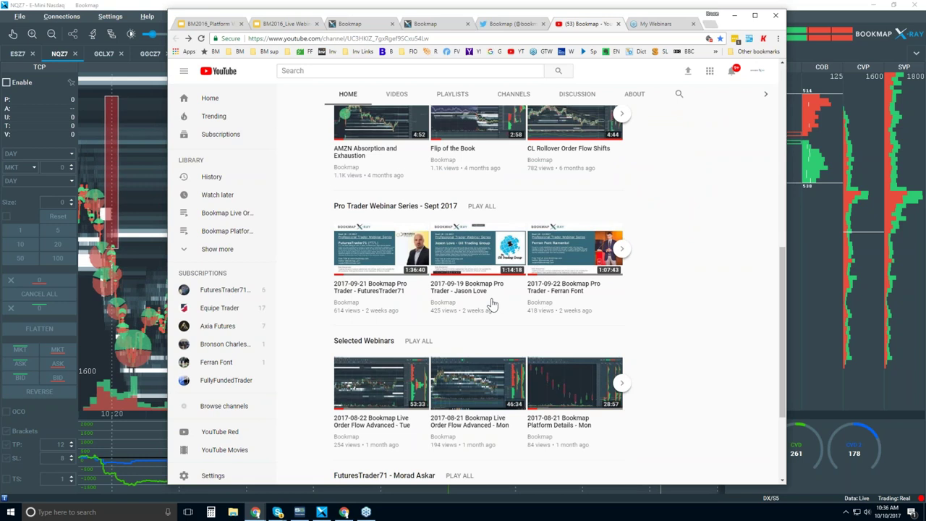
scroll(352, 197, "down", 2)
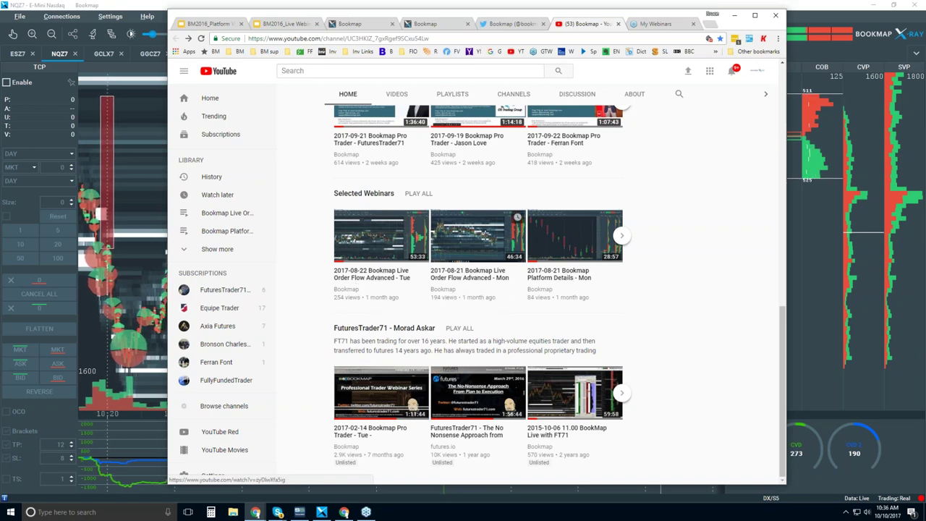
Switch to the Bookmap platform, restore its window to a smaller size and bring the futures chart windows to the front.
left_click(258, 6)
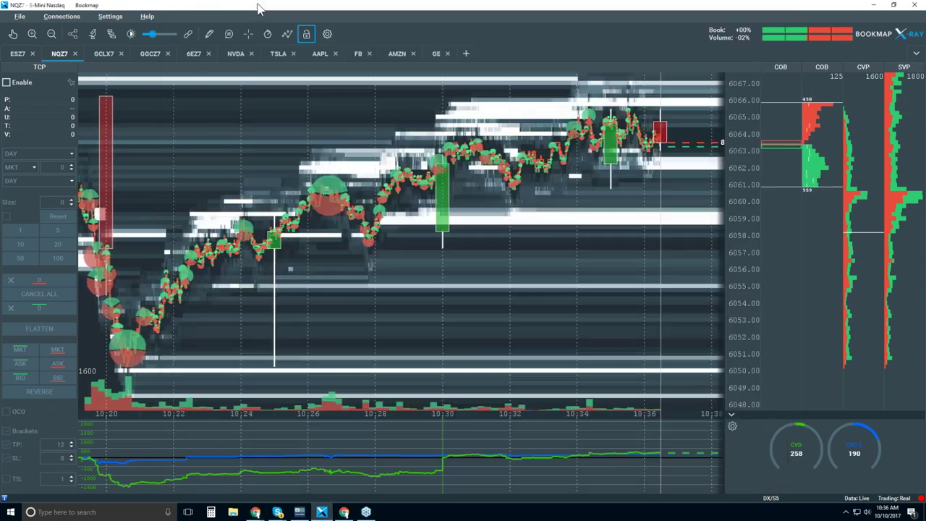
double_click(541, 5)
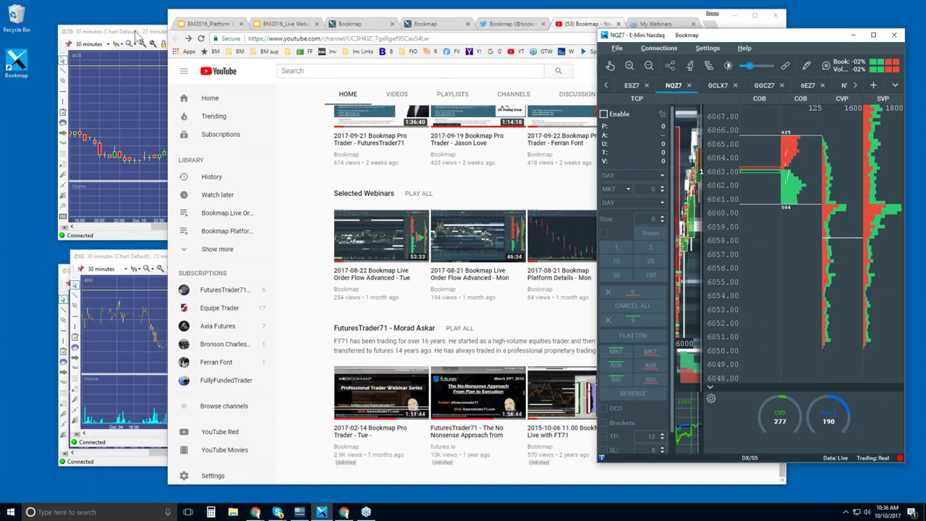
left_click(137, 38)
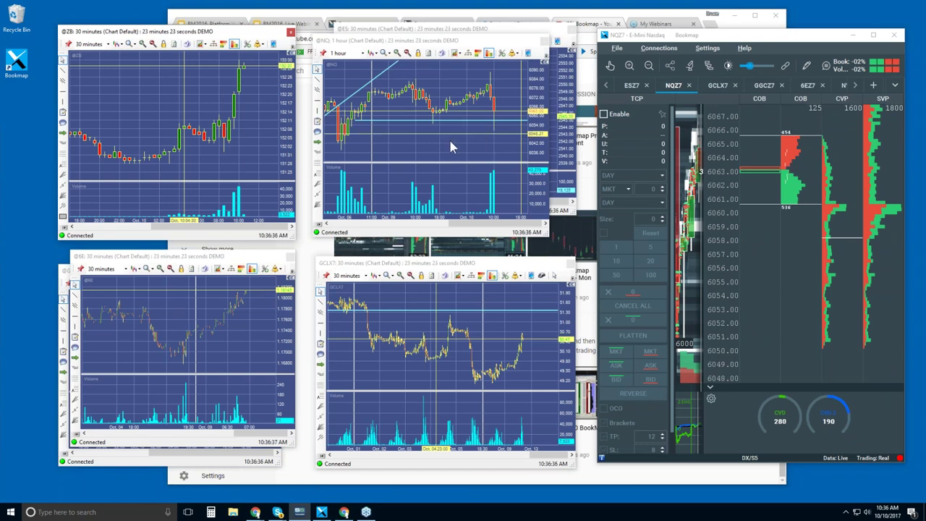
left_click(515, 316)
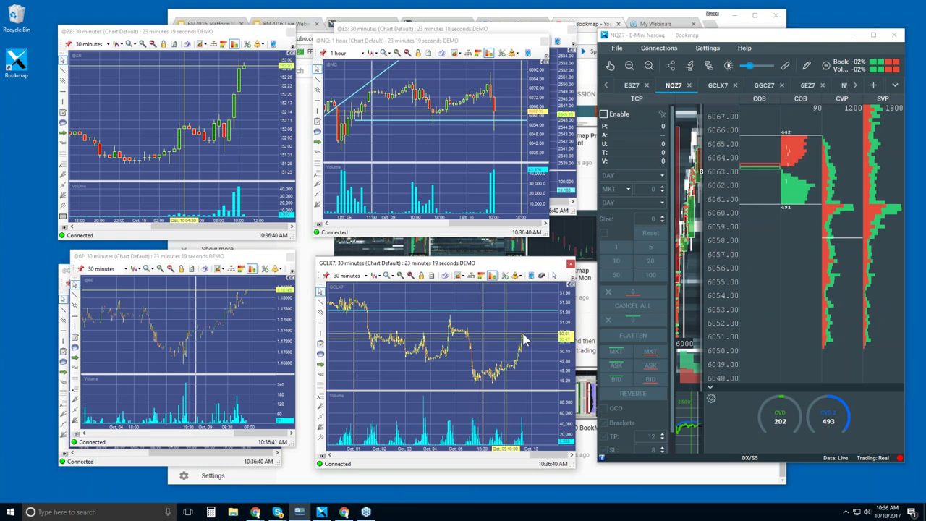
scroll(517, 333, "up", 2)
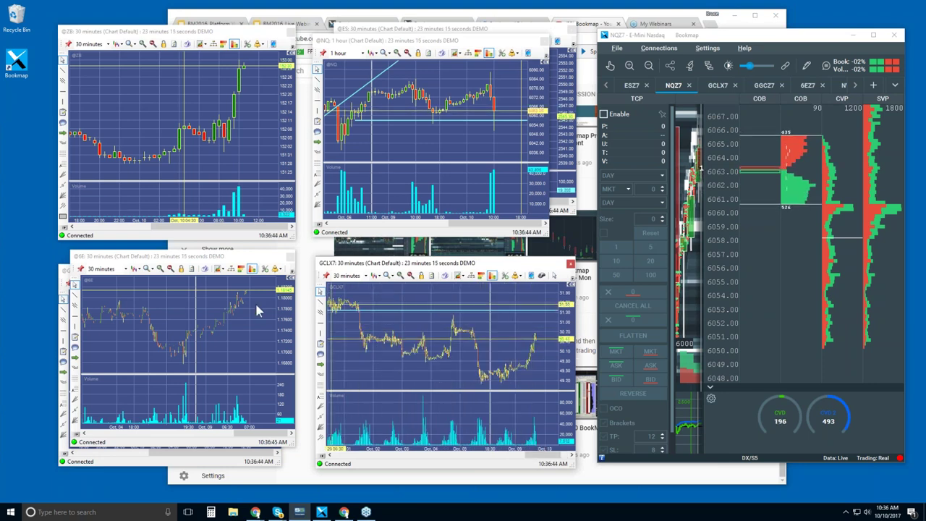
left_click(64, 269)
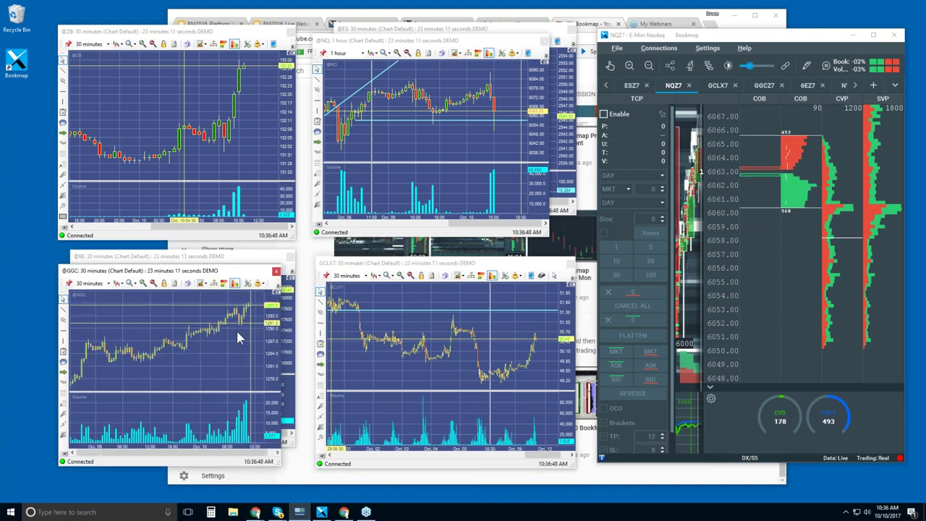
scroll(236, 329, "down", 3)
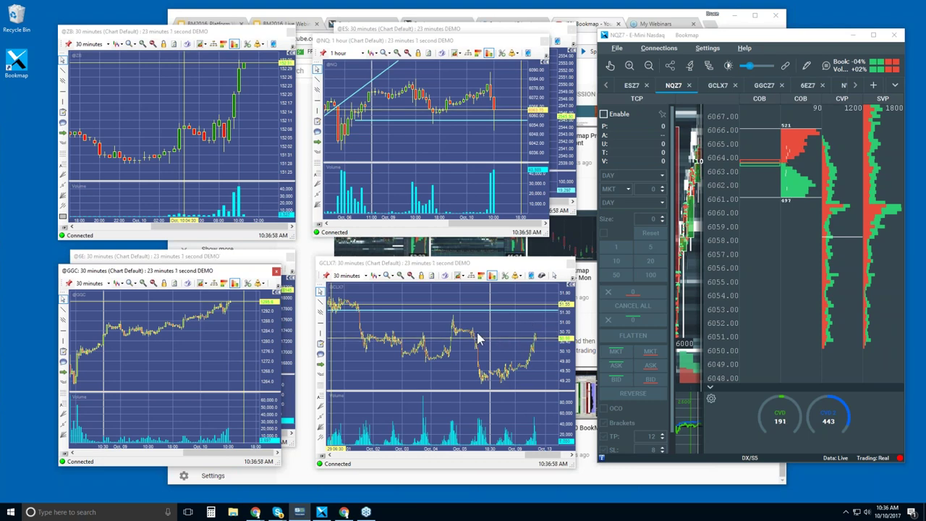
left_click(521, 329)
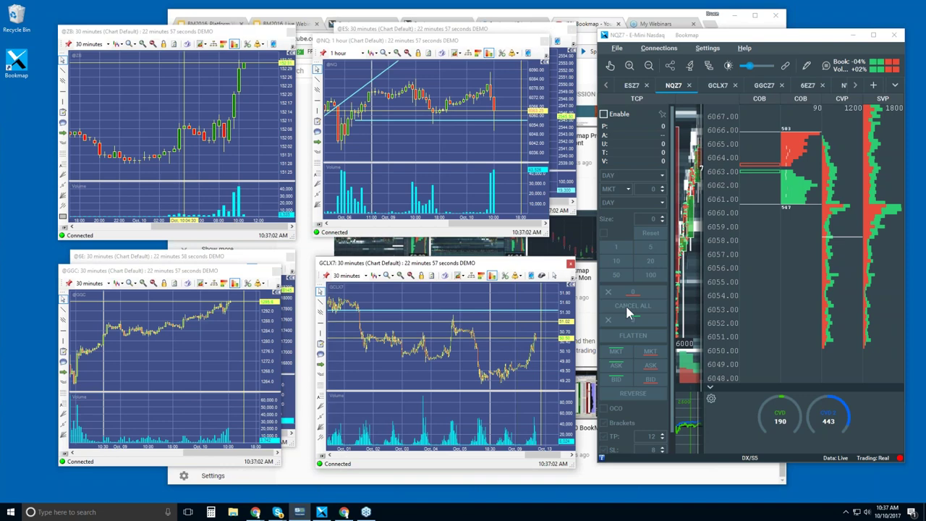
double_click(742, 36)
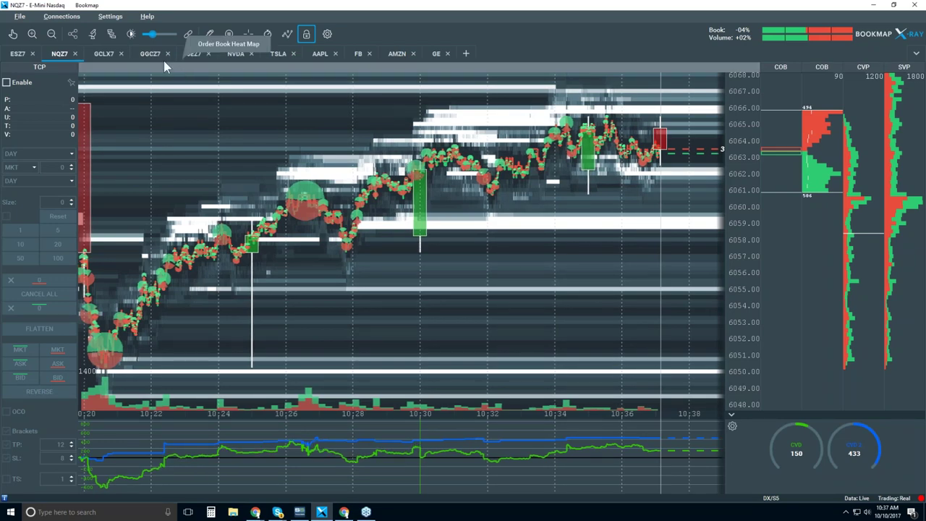
scroll(427, 156, "up", 6)
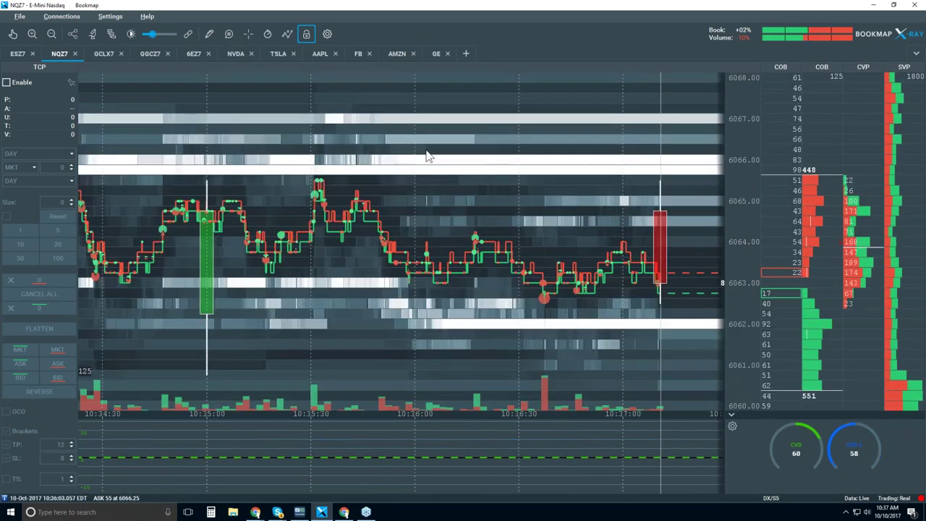
scroll(427, 156, "down", 10)
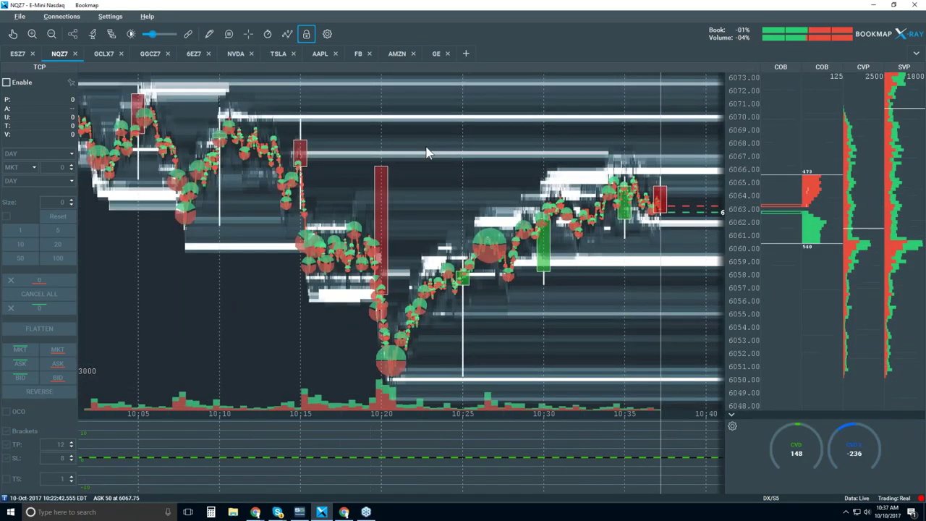
scroll(427, 153, "down", 2)
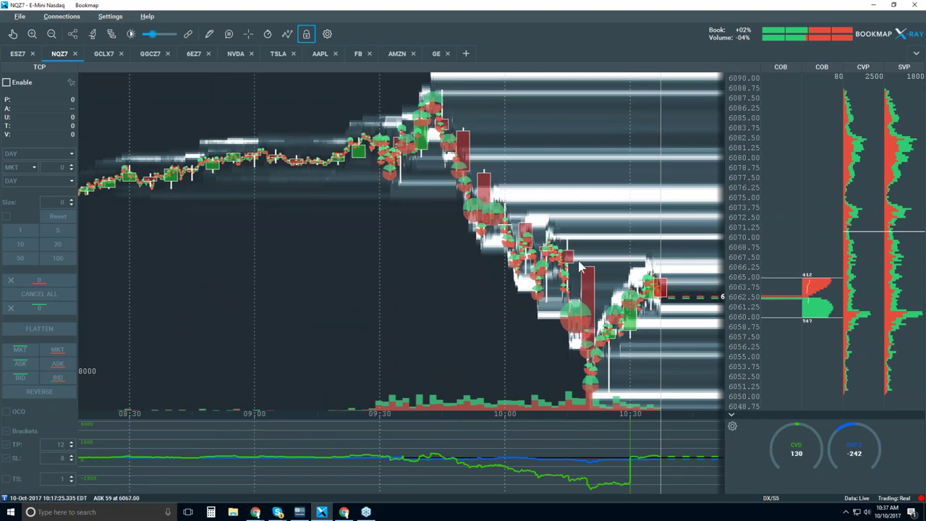
scroll(579, 268, "up", 5)
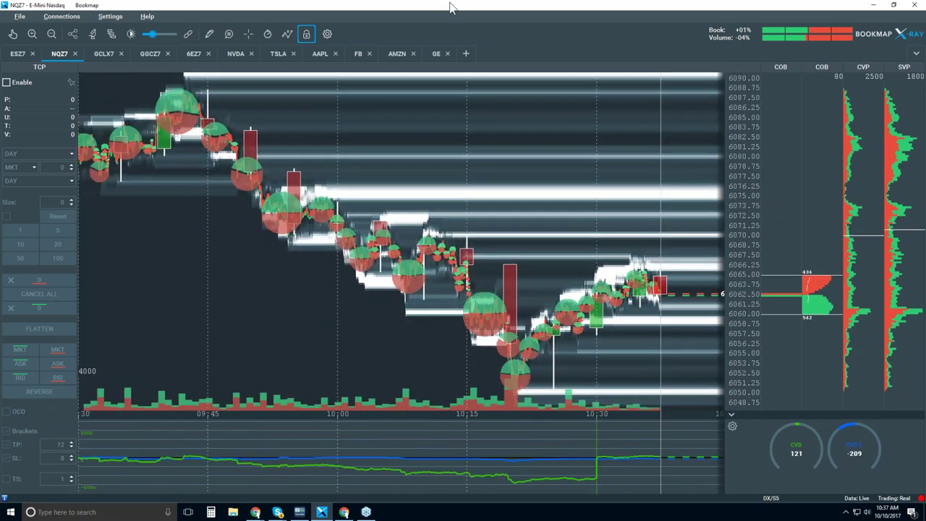
double_click(450, 7)
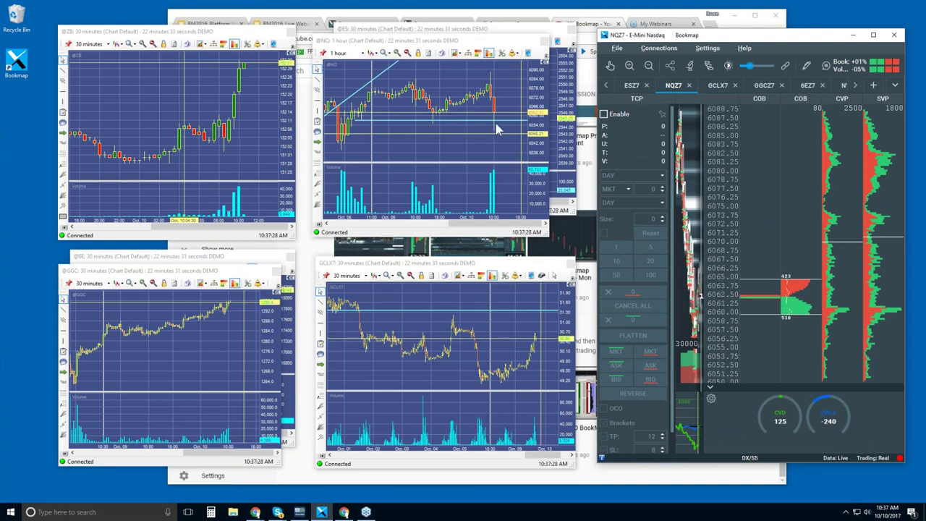
double_click(765, 35)
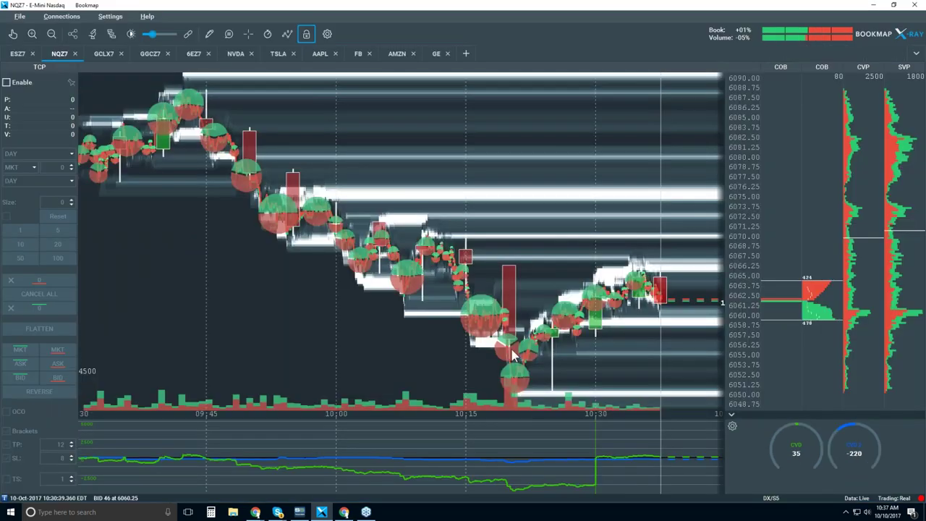
Switch to the GCLX7 heatmap, show its history back to about 08:30 and collapse the indicator pane below the chart.
left_click(102, 55)
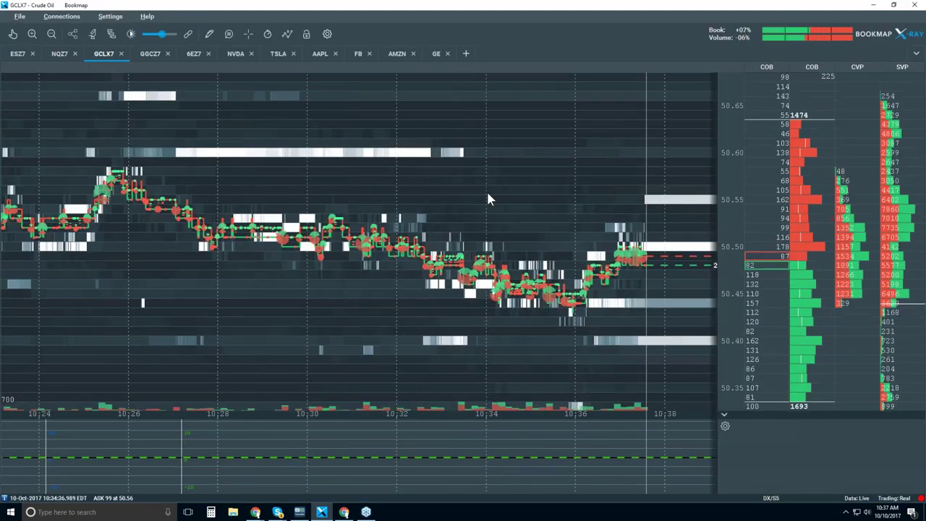
scroll(487, 190, "down", 5)
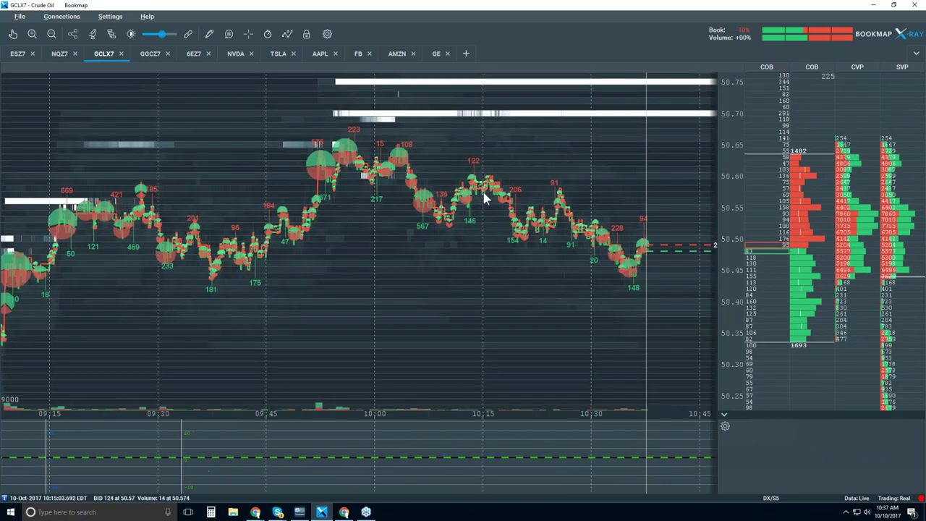
scroll(483, 193, "down", 3)
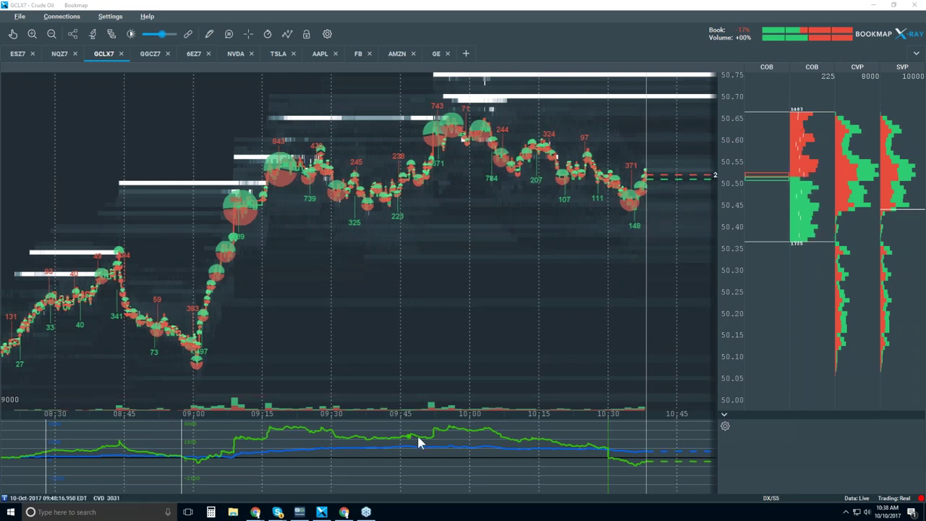
left_click(723, 415)
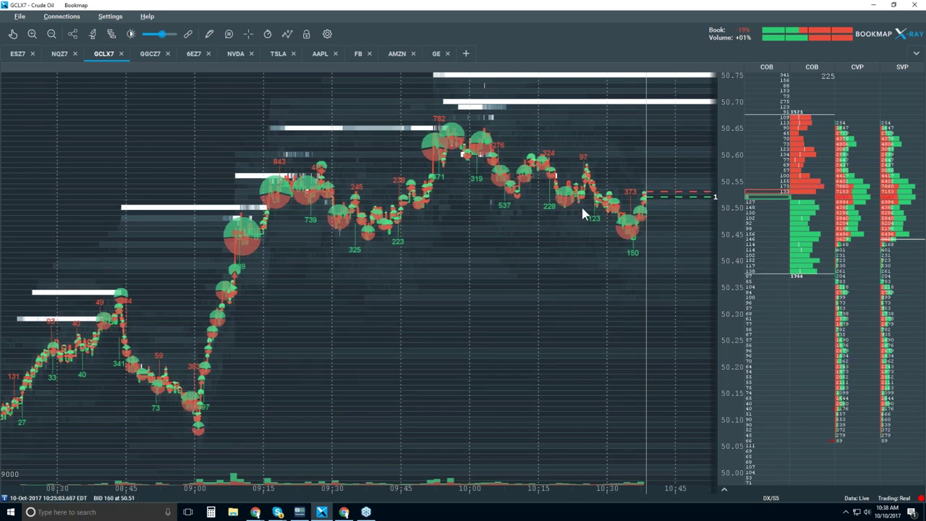
Set the heatmap's brightness to about 35, large size highlight to about 62 and white cut-off to about 94.
left_click(131, 34)
left_click_drag(447, 92, 389, 94)
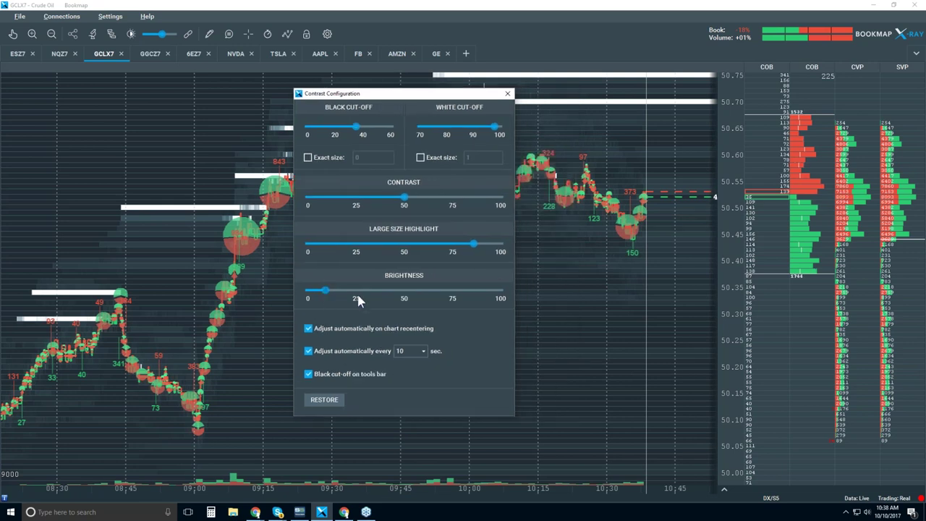
left_click_drag(357, 292, 377, 292)
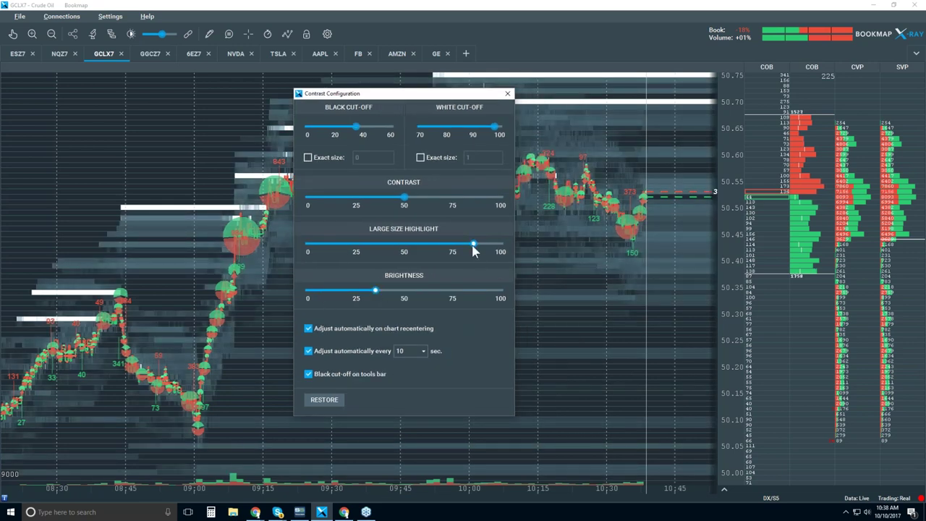
left_click_drag(473, 245, 429, 244)
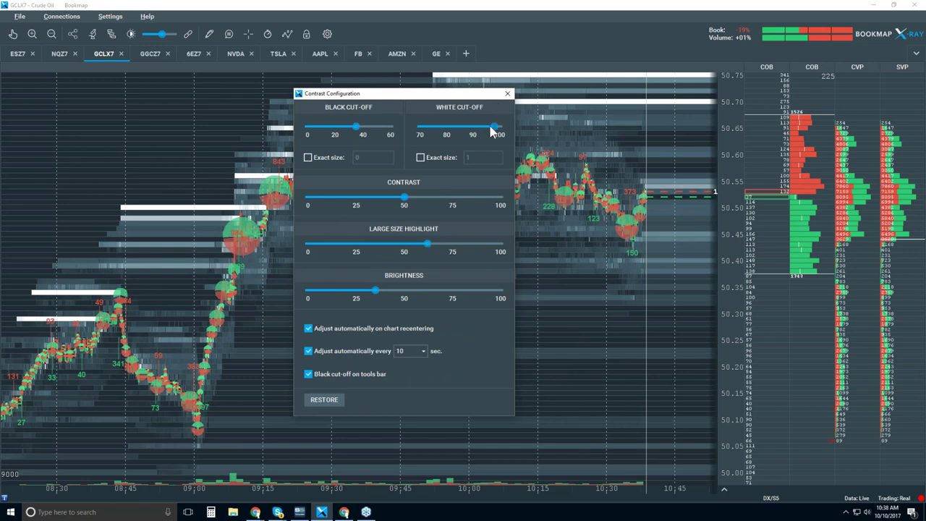
left_click_drag(492, 127, 483, 126)
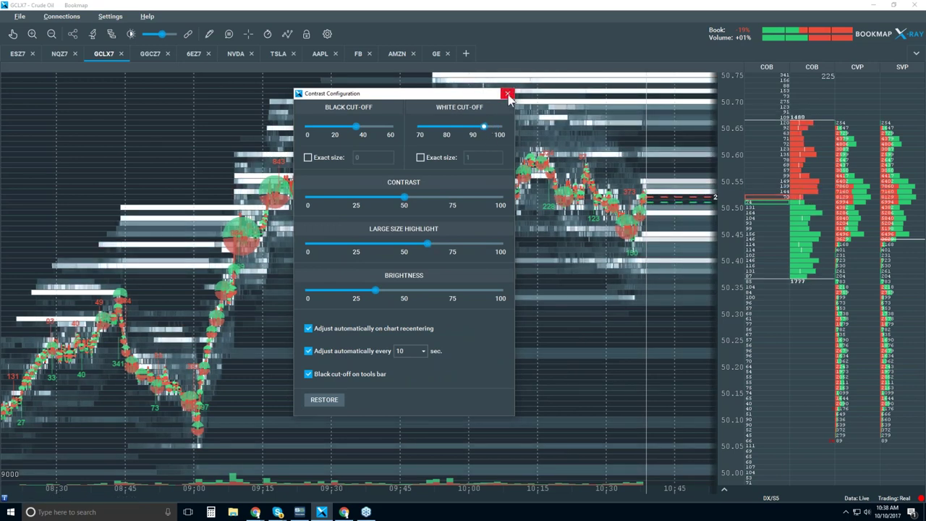
left_click(509, 95)
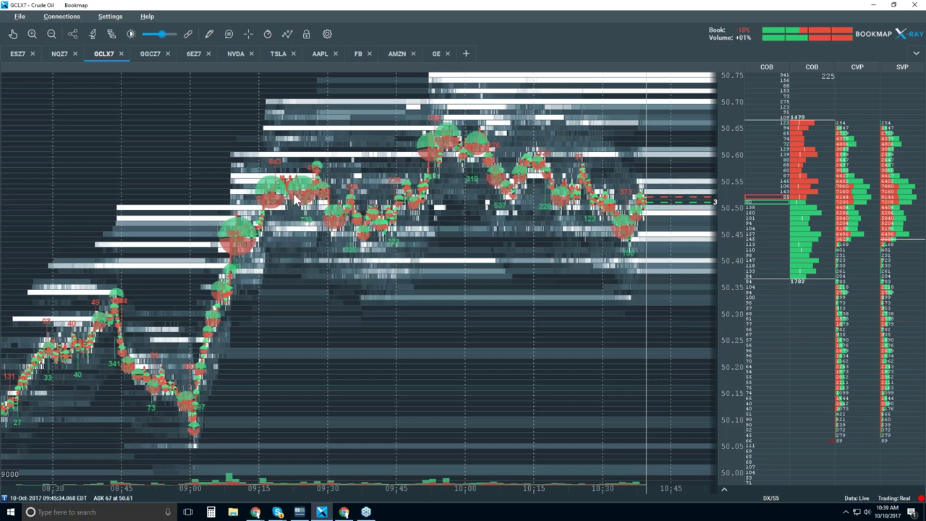
Show candlestick bars on the GCLX7 chart and turn off Volume Dots, Best Bid/Ask, Indicators, Heatmap and Extended.
left_click(286, 34)
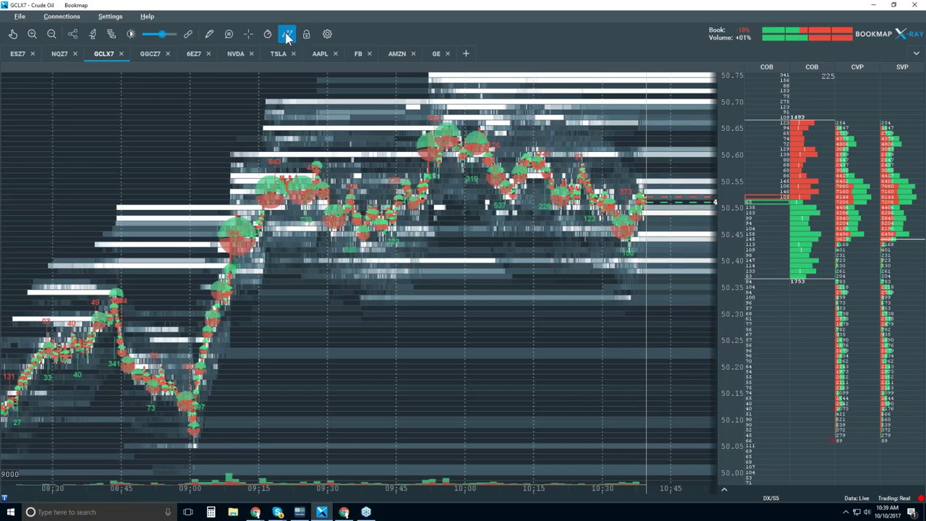
left_click(319, 75)
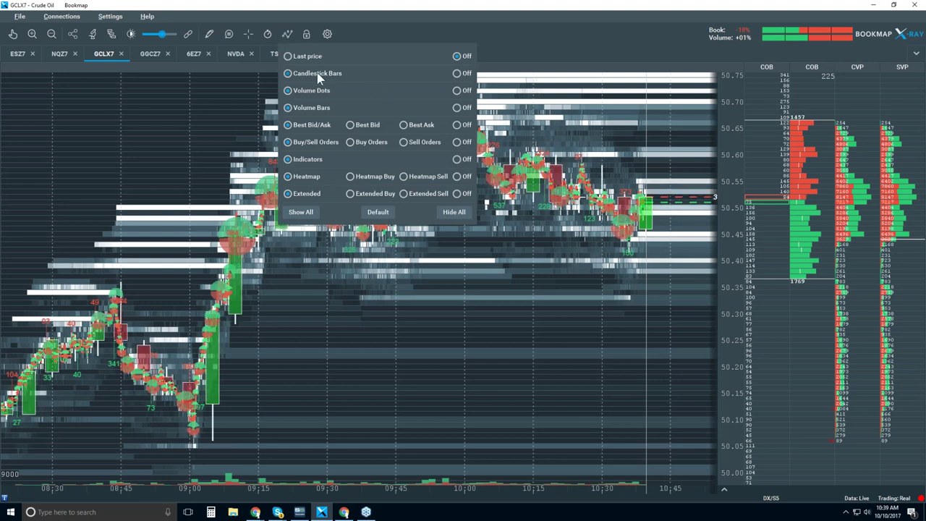
left_click(457, 91)
left_click(458, 125)
left_click(457, 159)
left_click(457, 177)
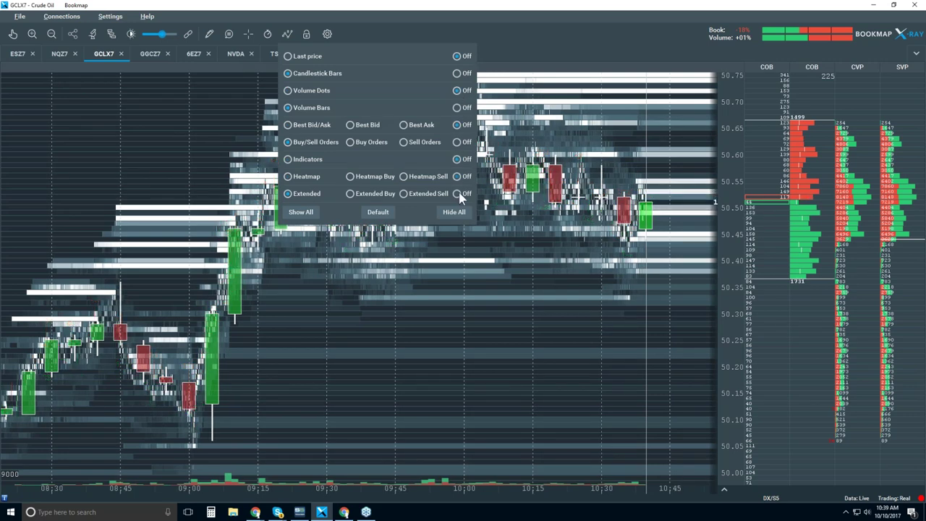
left_click(458, 194)
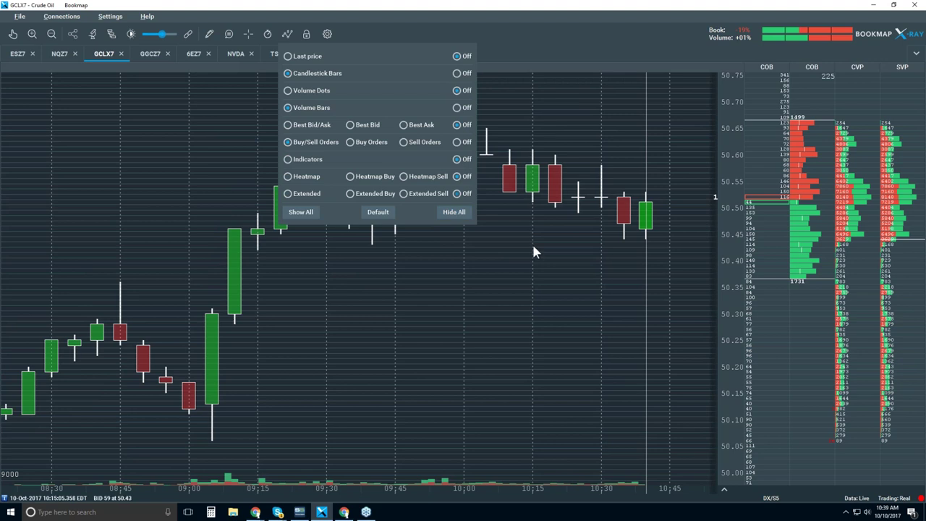
left_click(538, 251)
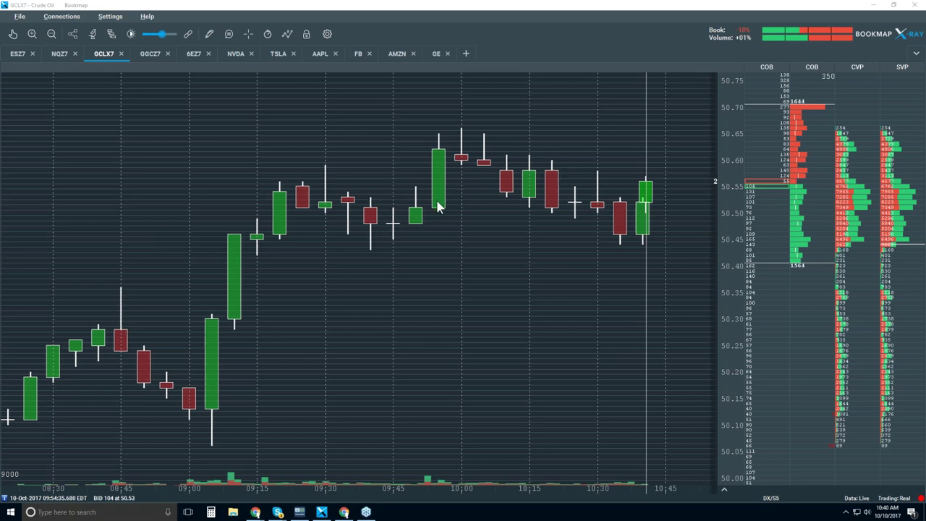
Make the volume bars below the GCLX7 candlesticks taller and turn on the Best Bid/Ask lines.
left_click_drag(452, 471, 452, 447)
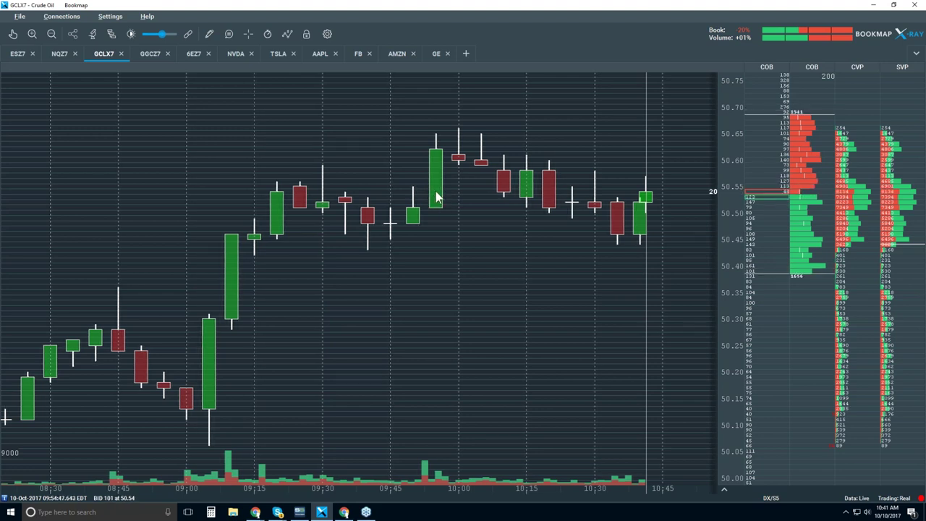
left_click(288, 34)
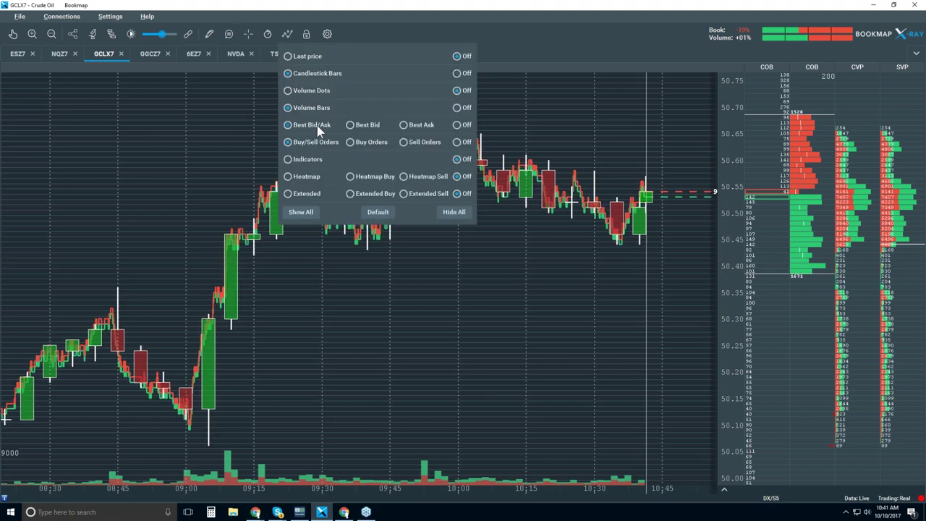
left_click(510, 241)
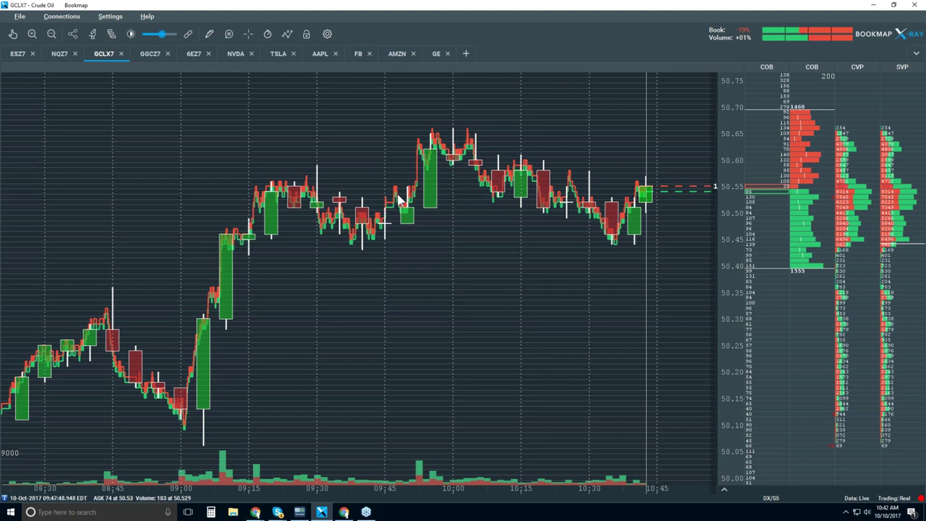
Turn on Volume Dots over the GCLX7 candlesticks and Best Bid/Ask lines.
left_click(287, 34)
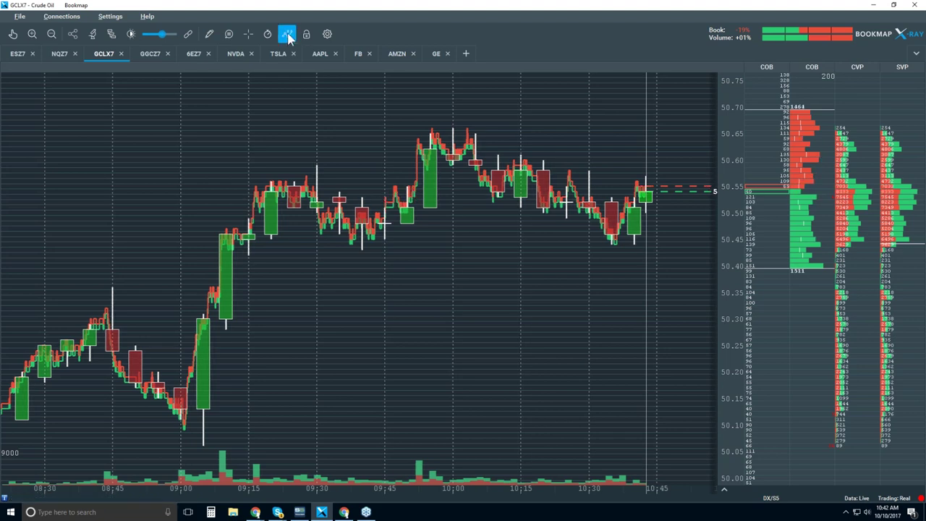
left_click(287, 34)
left_click(324, 93)
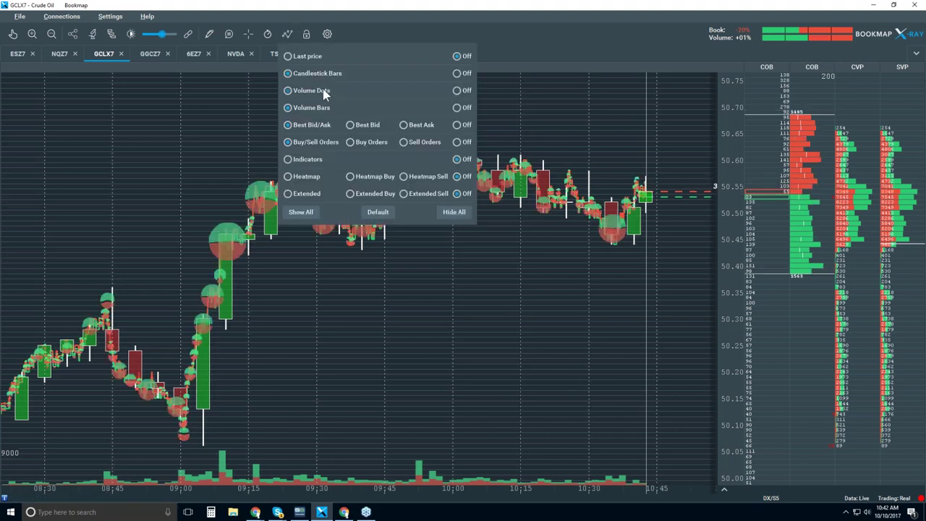
left_click(429, 293)
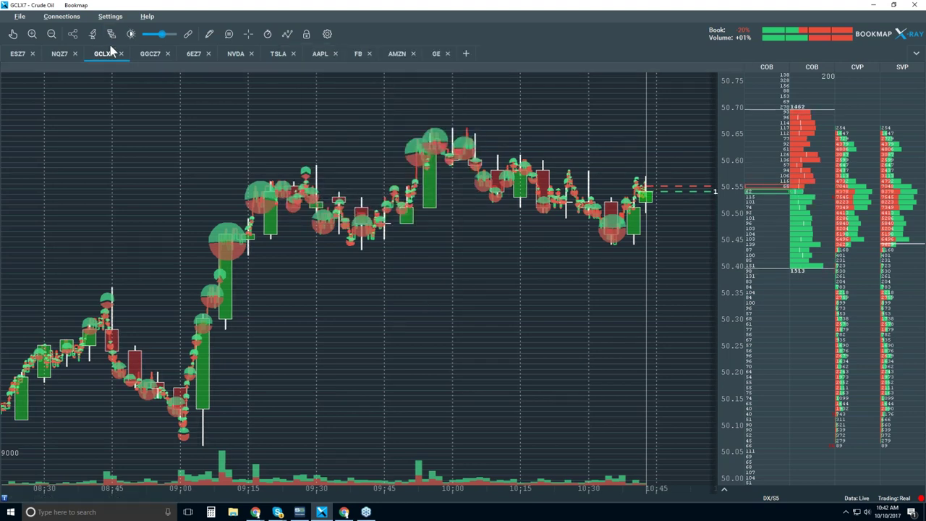
Reduce the dot size in the Volume Dots study settings for GCLX7, keeping the pie display.
left_click(93, 34)
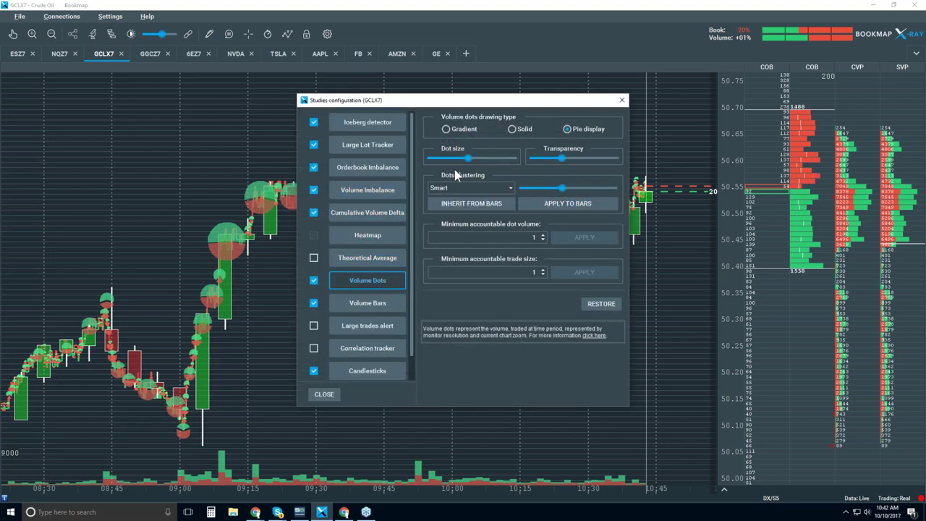
left_click_drag(466, 159, 448, 159)
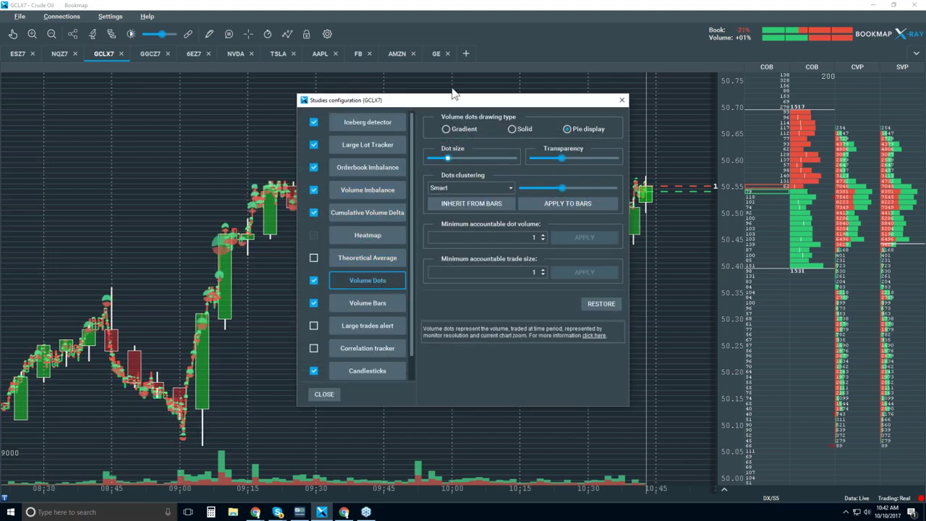
left_click_drag(448, 105, 672, 101)
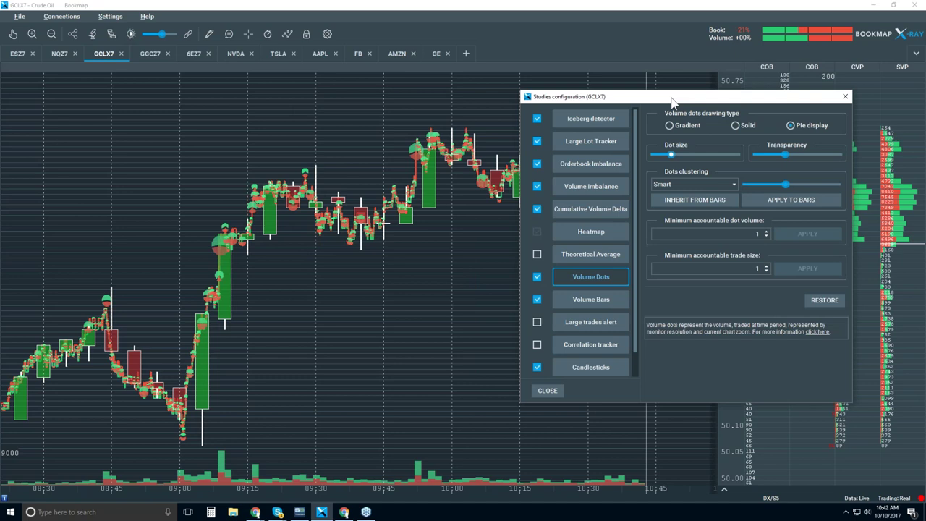
left_click(844, 96)
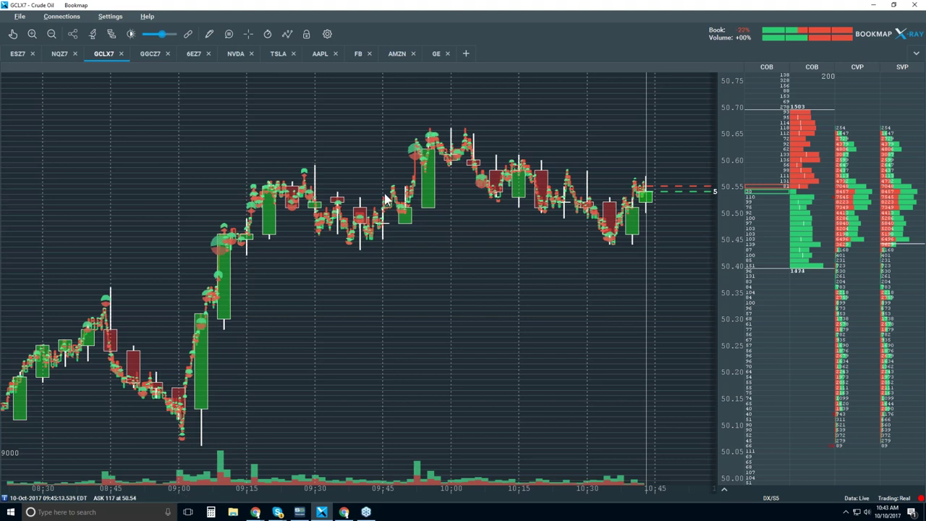
Examine the GCLX7 bid/ask lines and volume dots between about 09:30 and 09:50, closing in on the range after 09:45.
left_click(13, 36)
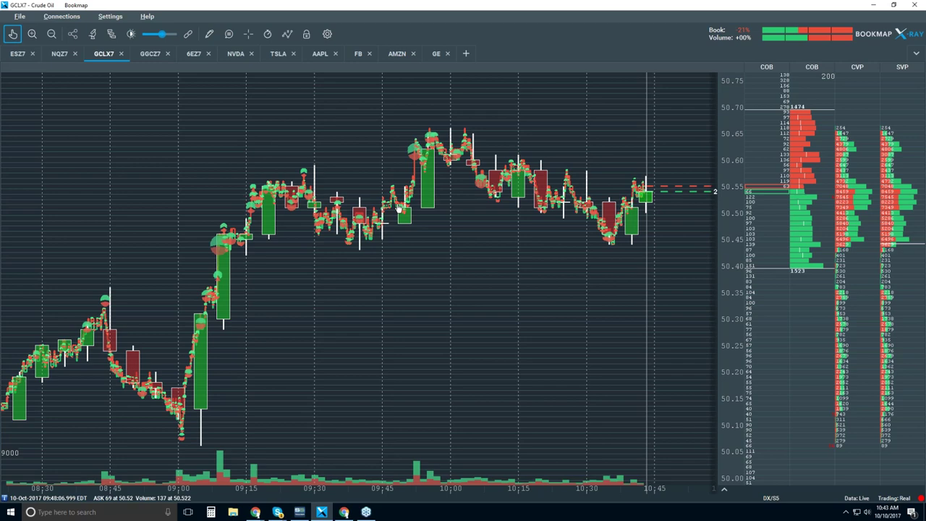
scroll(401, 207, "up", 2)
scroll(402, 208, "up", 5)
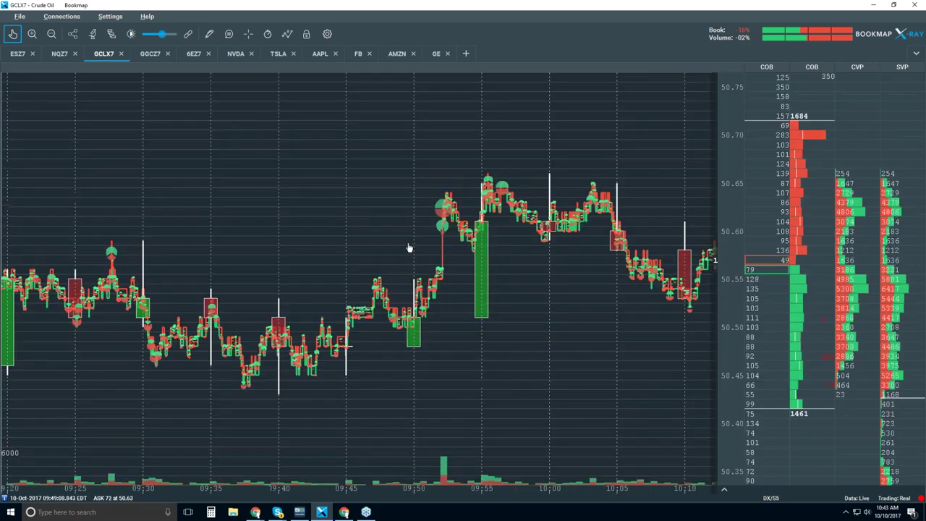
left_click_drag(404, 306, 495, 314)
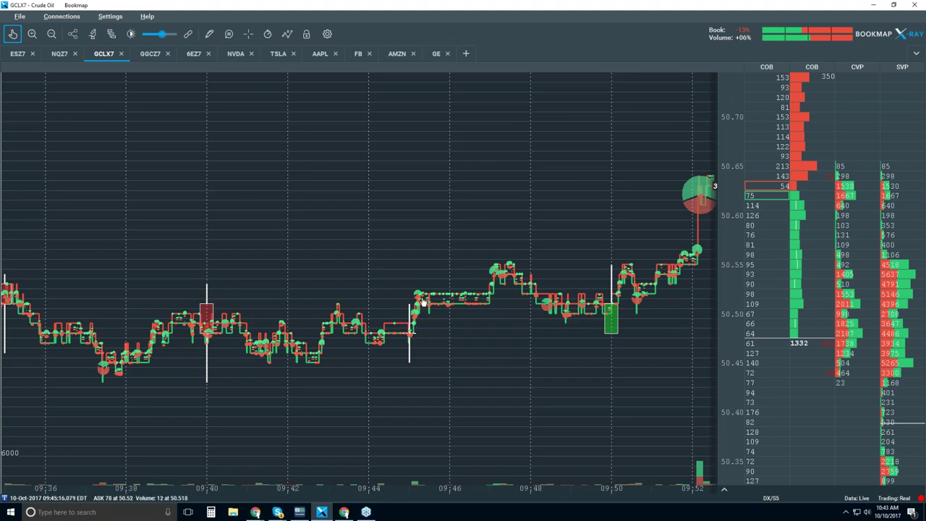
left_click_drag(379, 296, 532, 292)
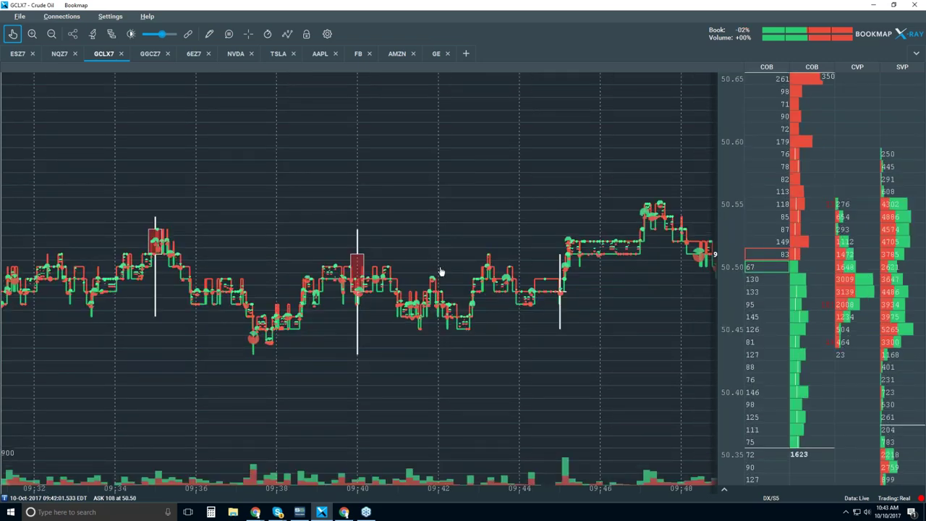
scroll(441, 272, "down", 2)
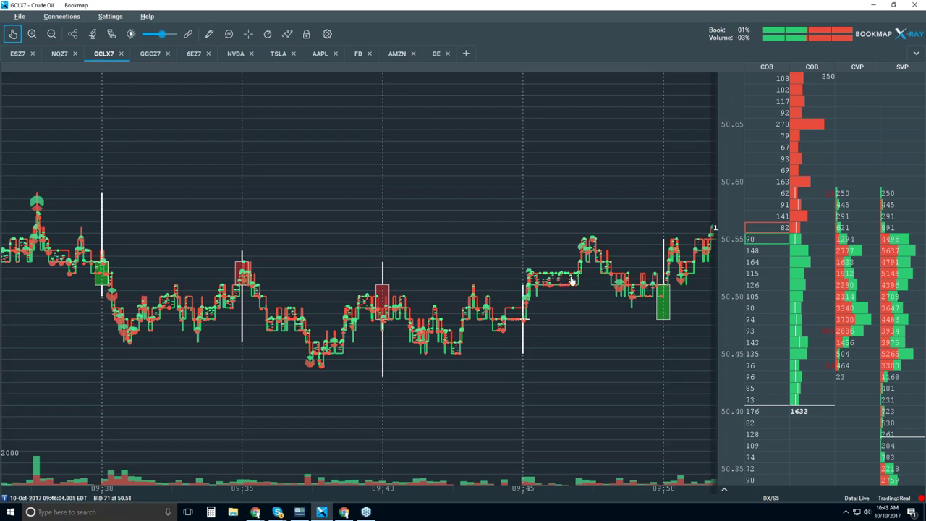
scroll(559, 275, "up", 2)
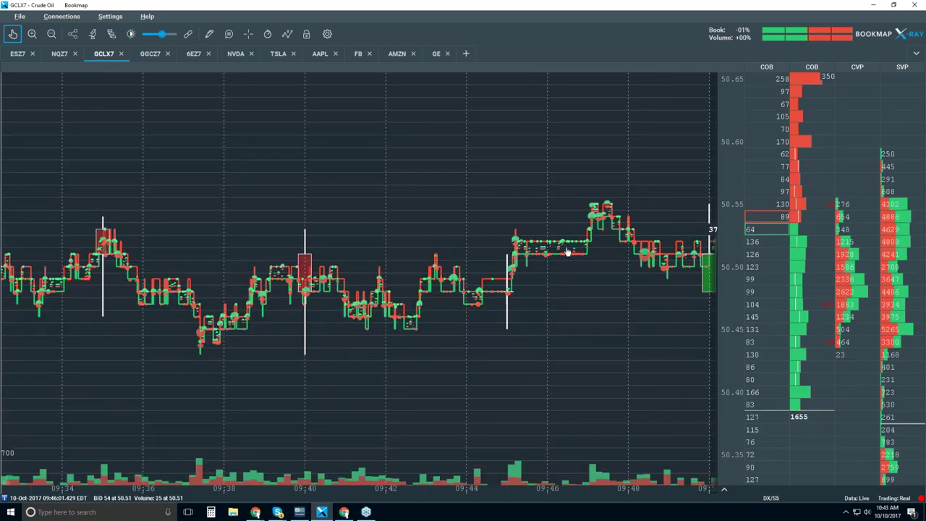
scroll(557, 268, "up", 2)
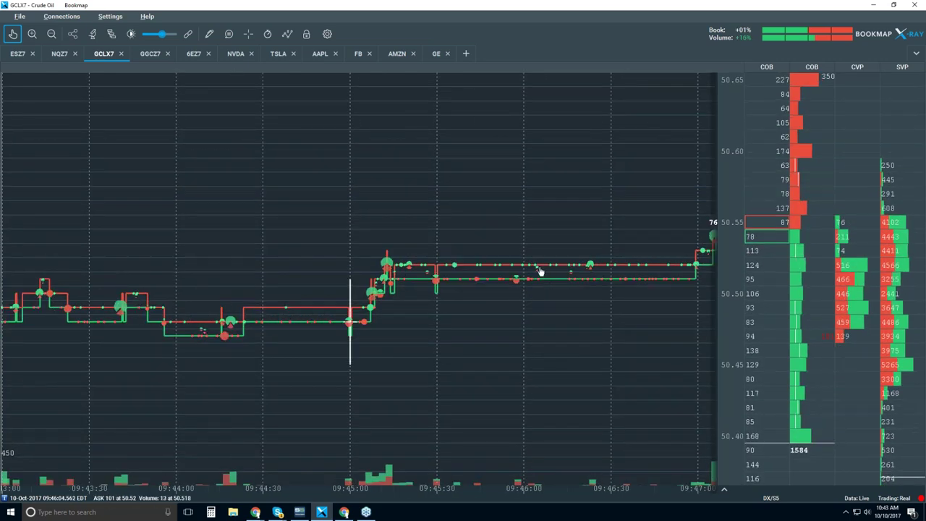
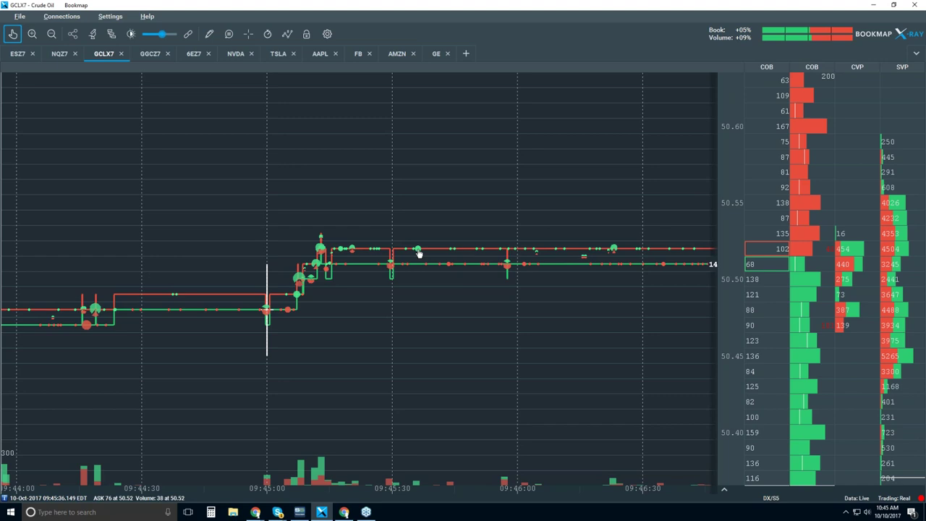
Examine the buy volume dot at 09:45:36 on the GCLX7 ask line down to its individual trades at microsecond scale.
scroll(418, 253, "up", 5)
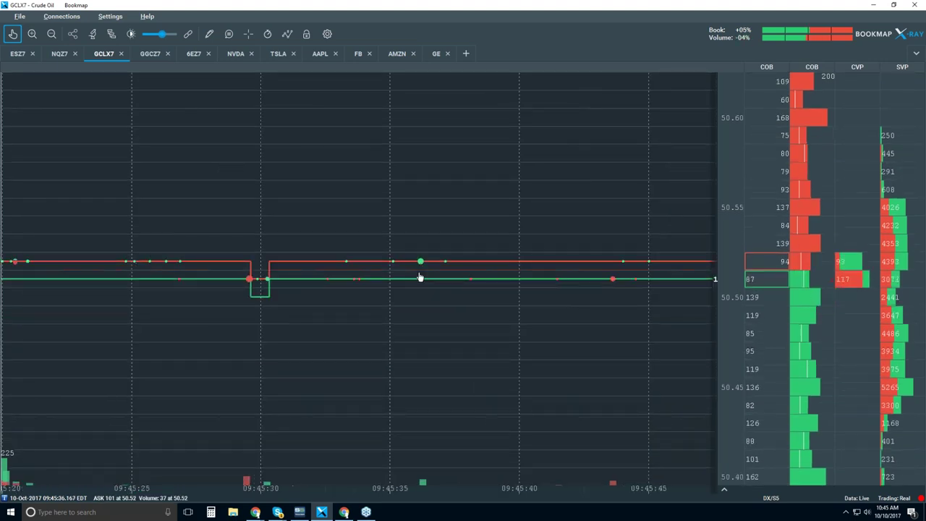
scroll(421, 277, "up", 5)
scroll(425, 278, "up", 10)
scroll(430, 274, "up", 10)
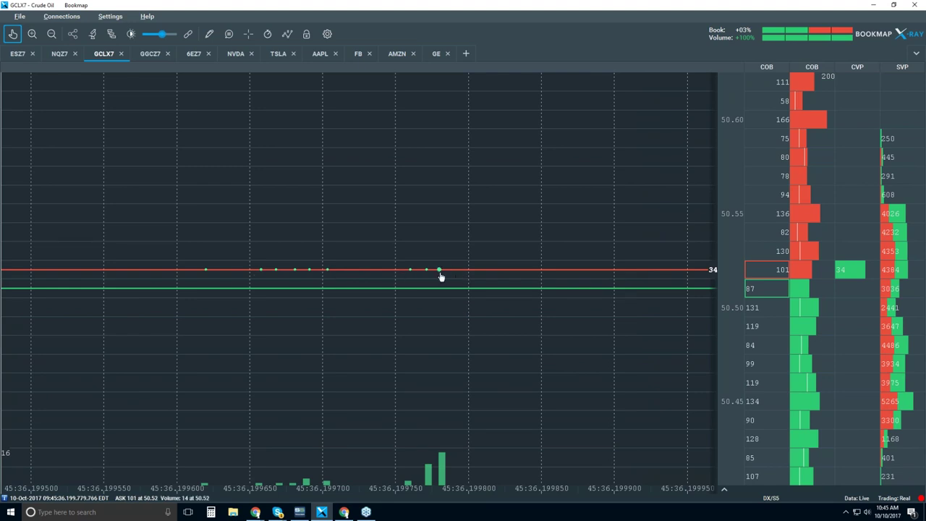
scroll(438, 274, "up", 3)
scroll(438, 274, "up", 3)
scroll(409, 280, "up", 5)
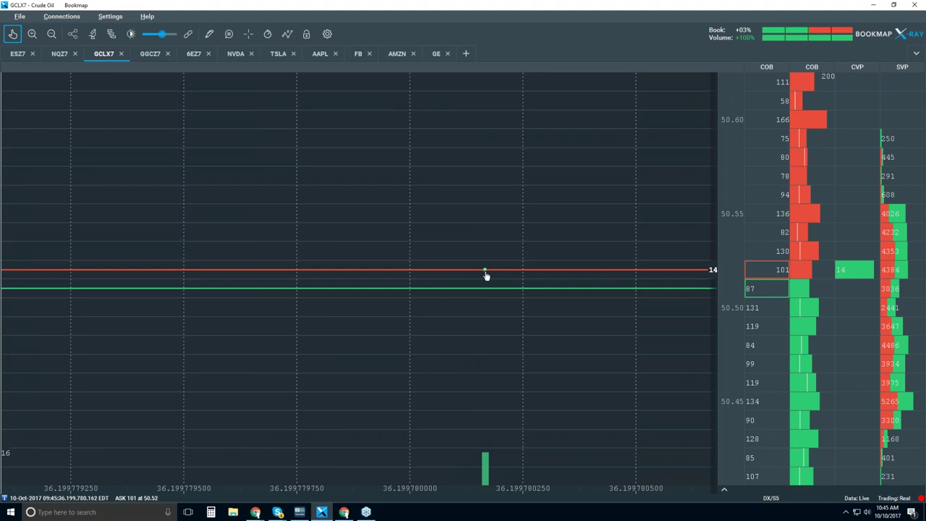
Turn on the chart's data tooltip and examine how the 09:45:36 trades merge into one volume dot from microsecond to minute scale.
left_click(228, 36)
mouse_move(486, 273)
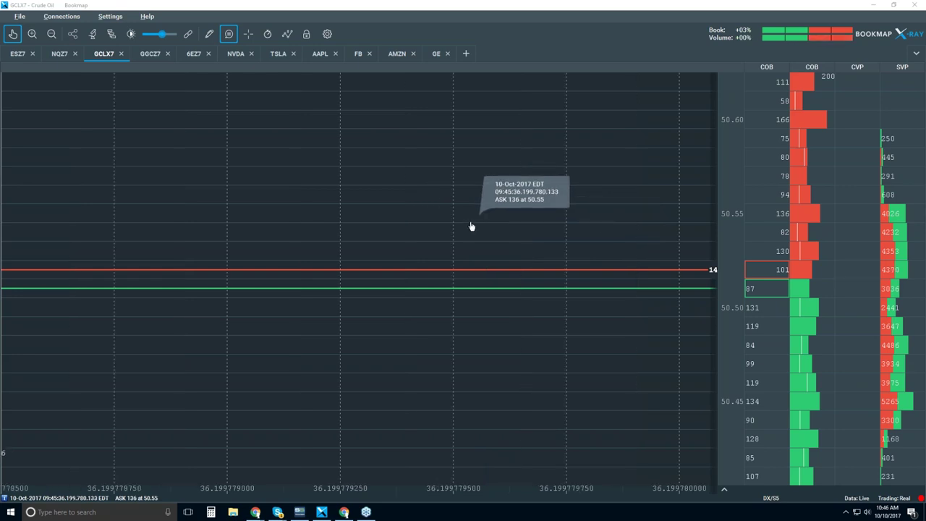
scroll(471, 227, "down", 3)
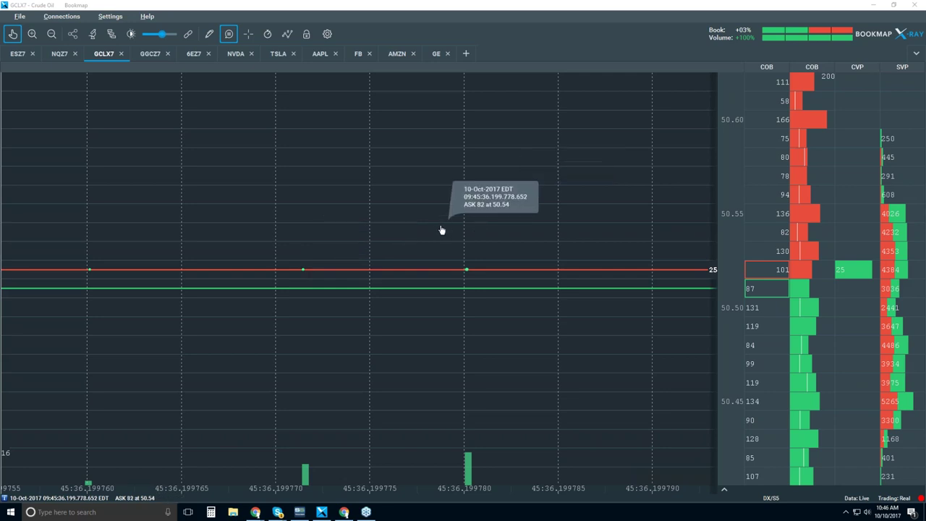
scroll(442, 227, "down", 3)
scroll(442, 228, "down", 4)
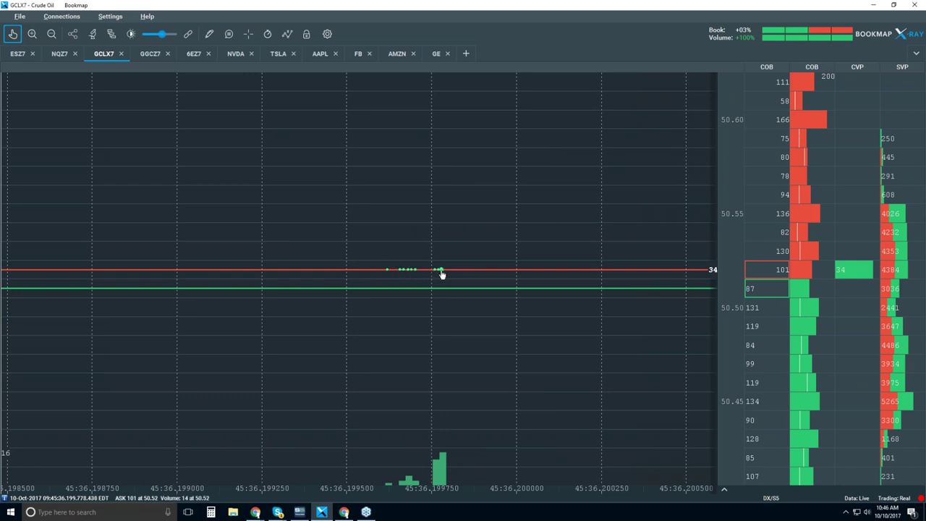
scroll(441, 278, "down", 3)
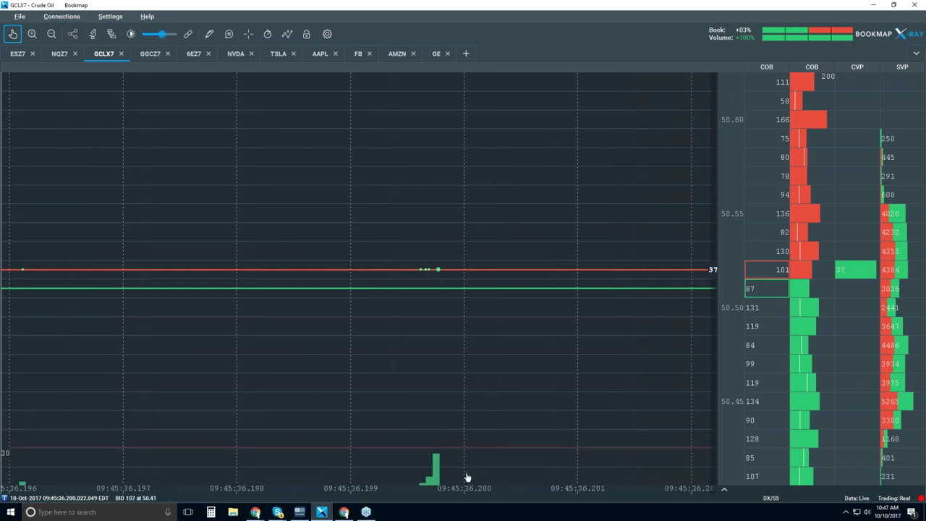
scroll(427, 219, "down", 2)
scroll(426, 222, "down", 3)
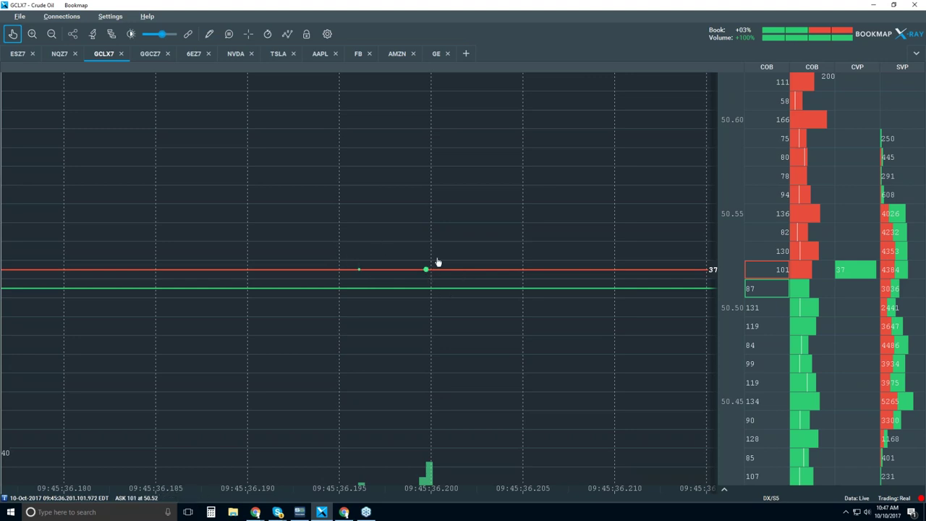
scroll(429, 287, "down", 8)
scroll(431, 287, "down", 10)
scroll(430, 288, "down", 10)
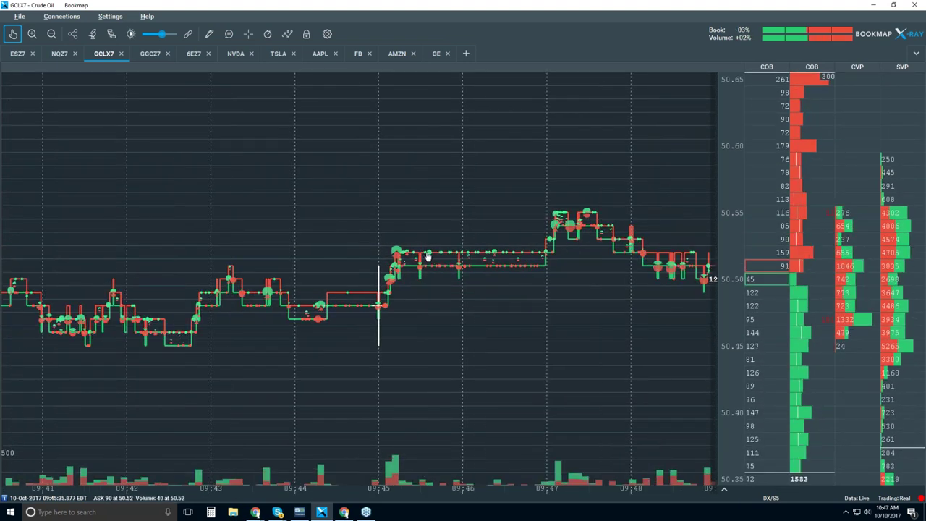
Re-examine the 09:45:36 buy dot on the GCLX7 ask line at microsecond scale, then within the surrounding minutes.
scroll(431, 260, "up", 15)
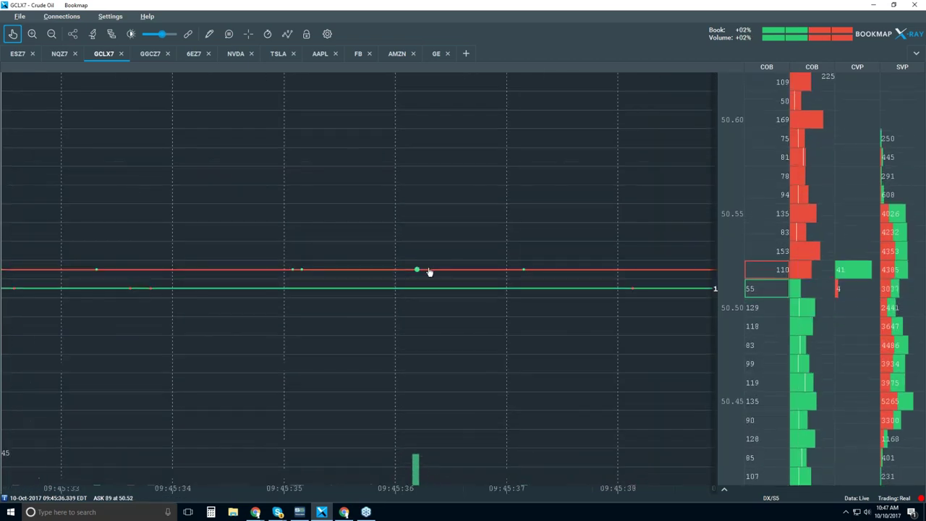
scroll(424, 277, "up", 15)
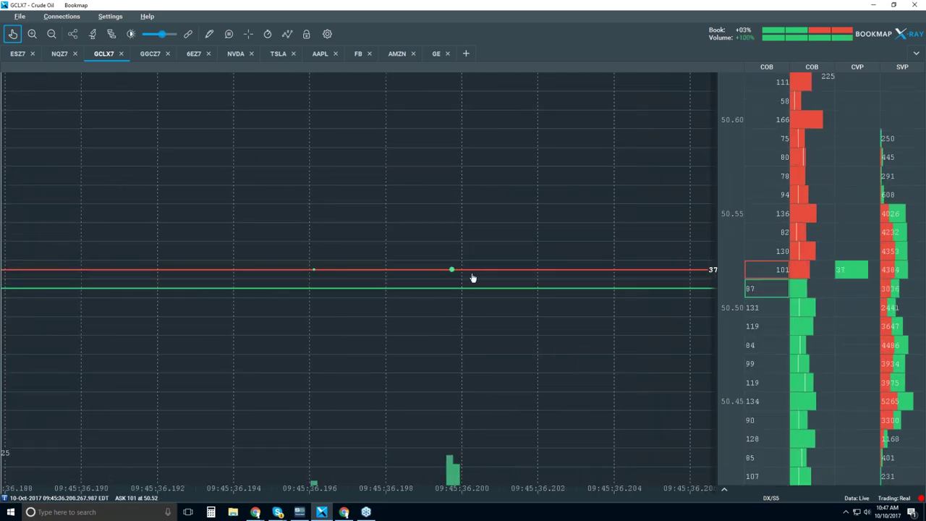
scroll(458, 275, "up", 5)
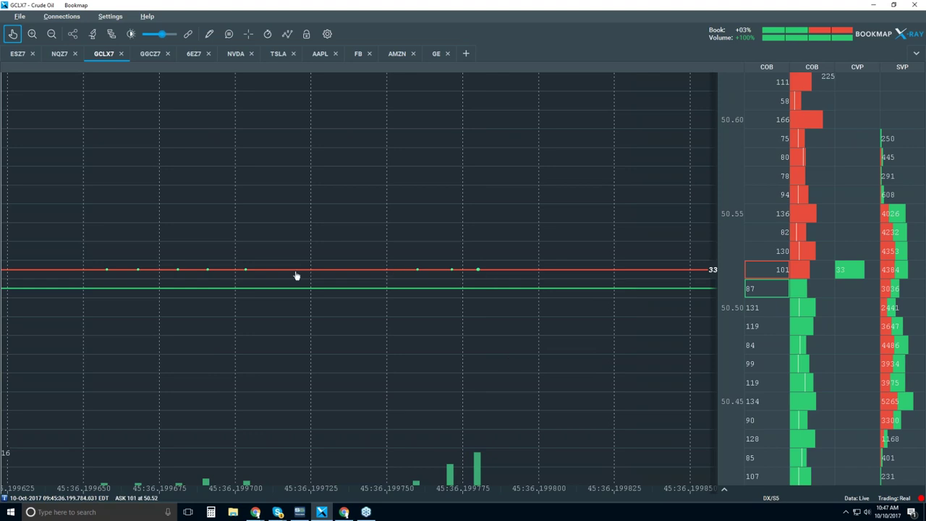
scroll(427, 267, "down", 8)
scroll(427, 267, "down", 5)
scroll(420, 238, "down", 7)
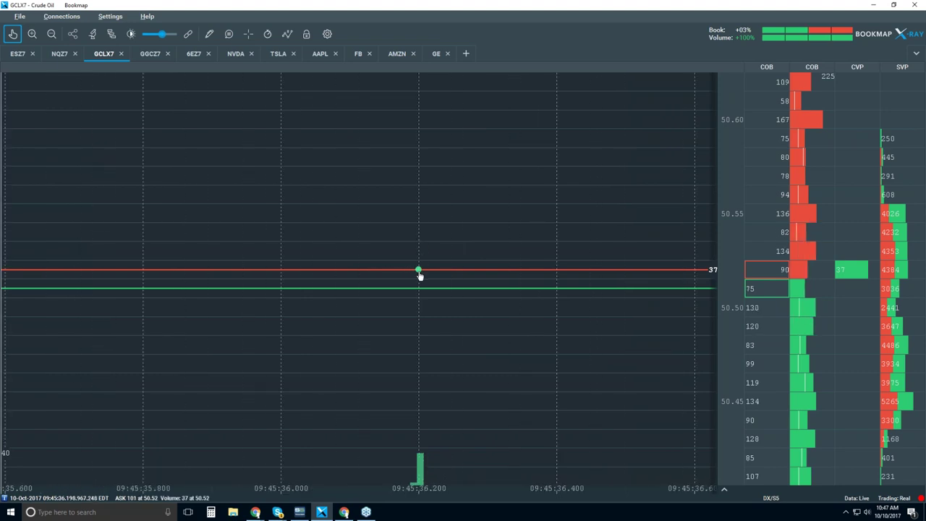
scroll(420, 275, "down", 10)
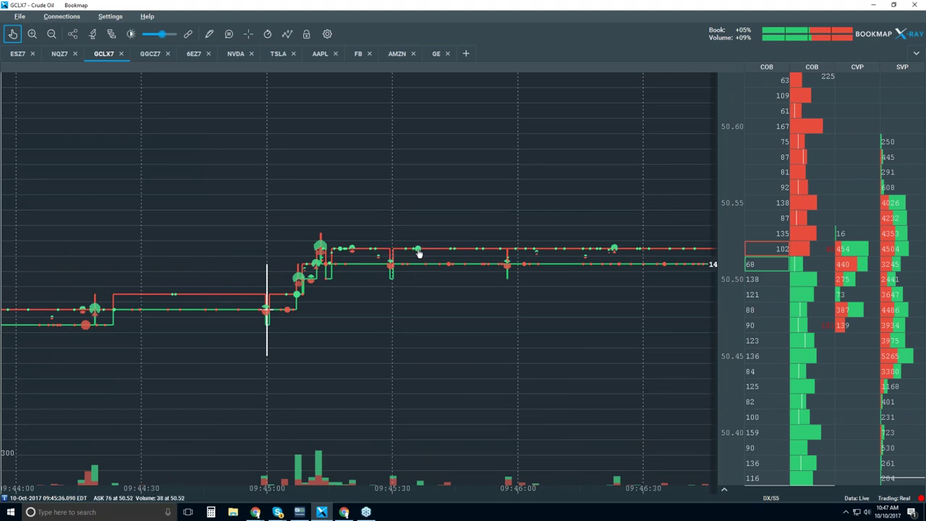
scroll(417, 285, "down", 3)
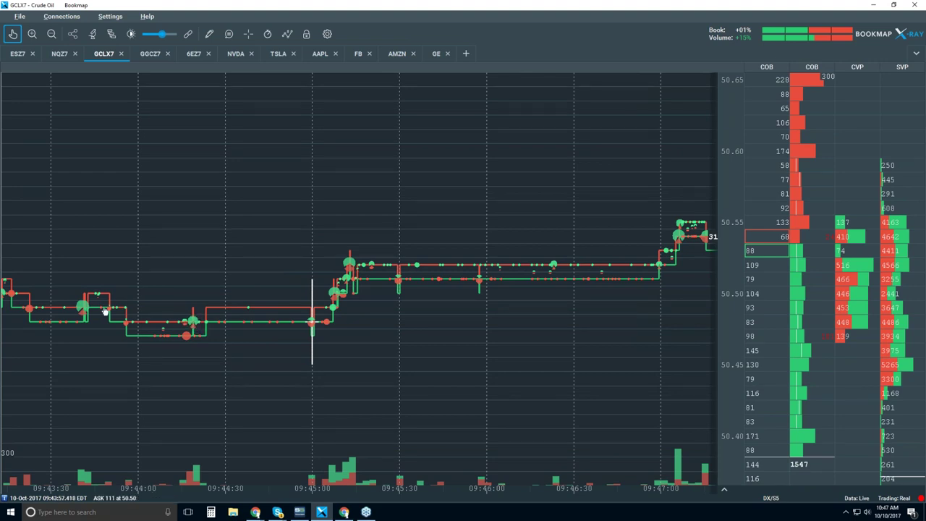
Inspect the GCLX7 candlesticks and volume dots between about 09:20 and 10:10 with the data tooltip, then turn the tooltip off.
left_click(227, 38)
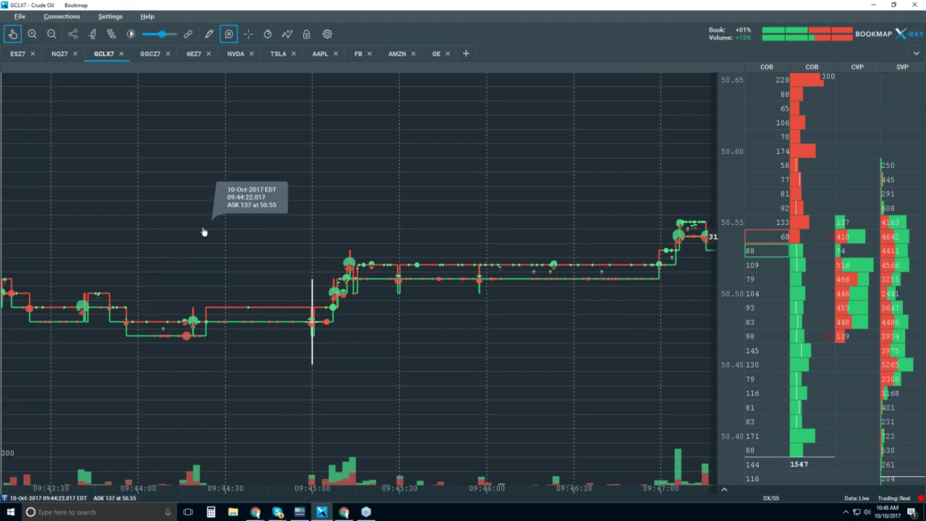
scroll(203, 231, "down", 5)
scroll(204, 232, "down", 3)
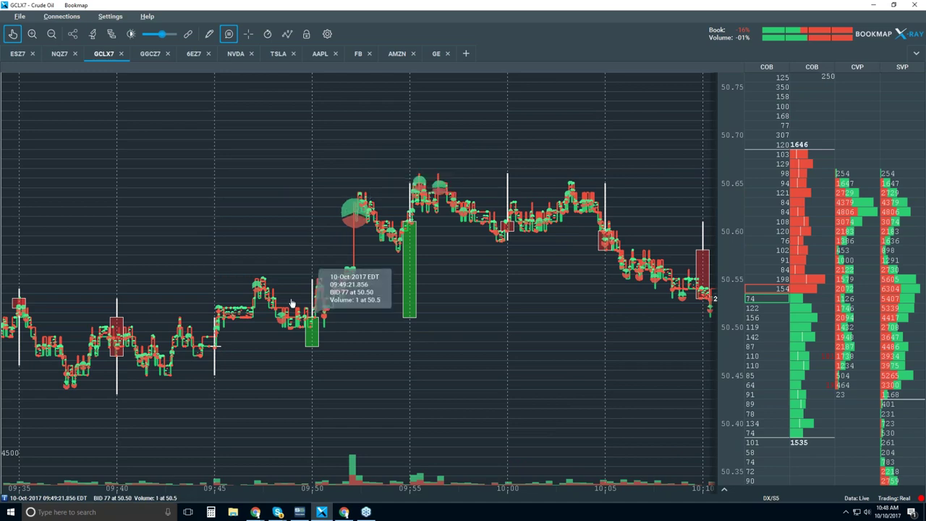
scroll(261, 282, "down", 3)
scroll(393, 263, "left", 3)
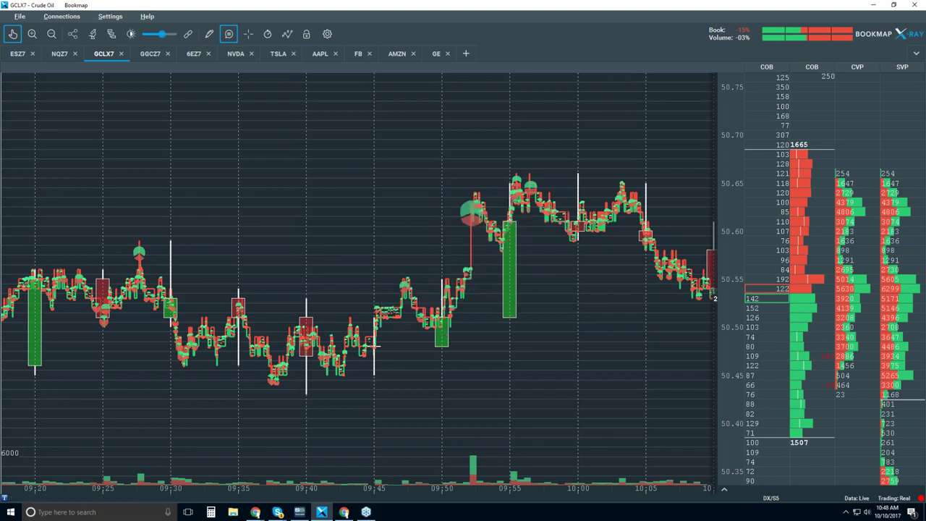
left_click(229, 35)
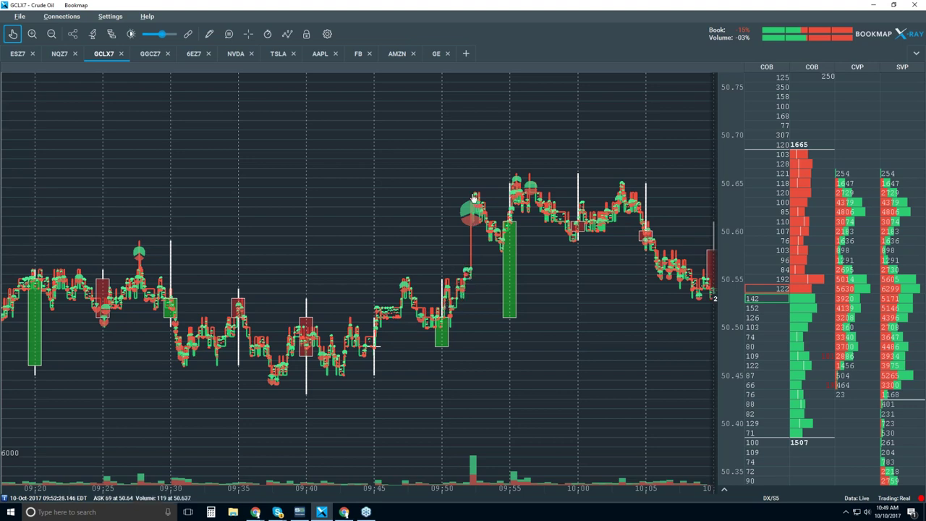
Compare the GCLX7 volume dots with the five-minute candlesticks across the morning session, including a closer look at 09:38 to 09:45.
scroll(474, 210, "down", 3)
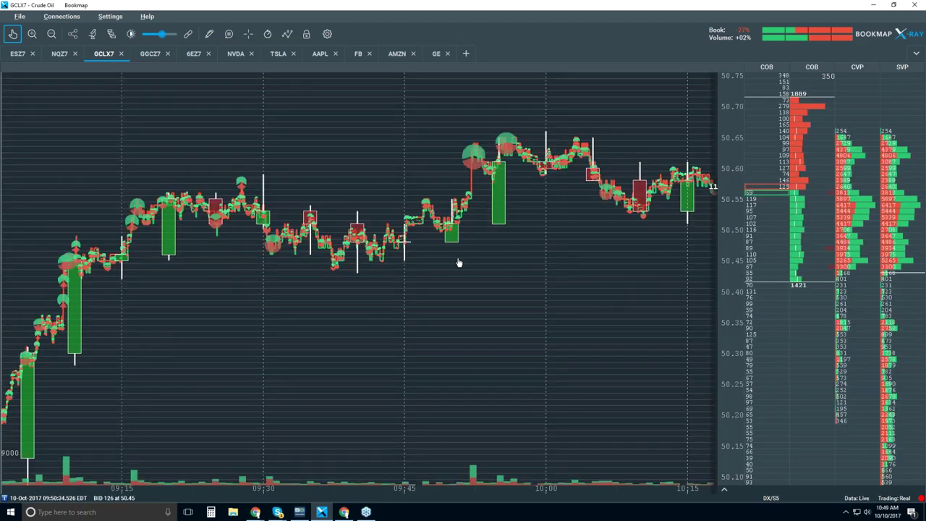
scroll(458, 263, "down", 2)
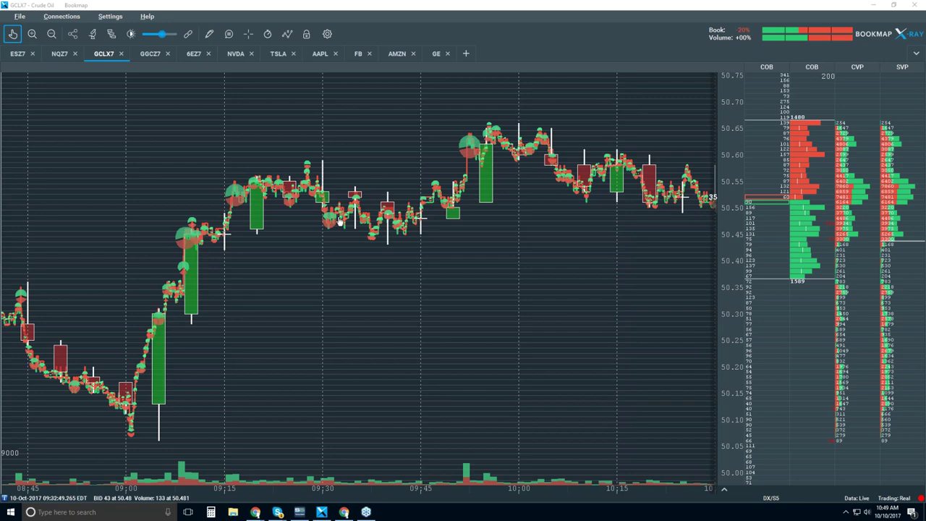
scroll(404, 215, "up", 3)
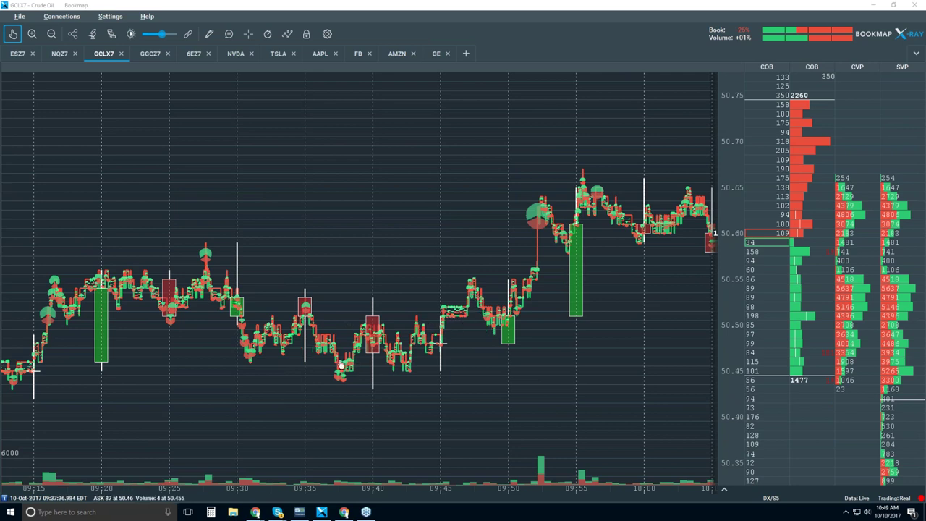
scroll(401, 344, "up", 3)
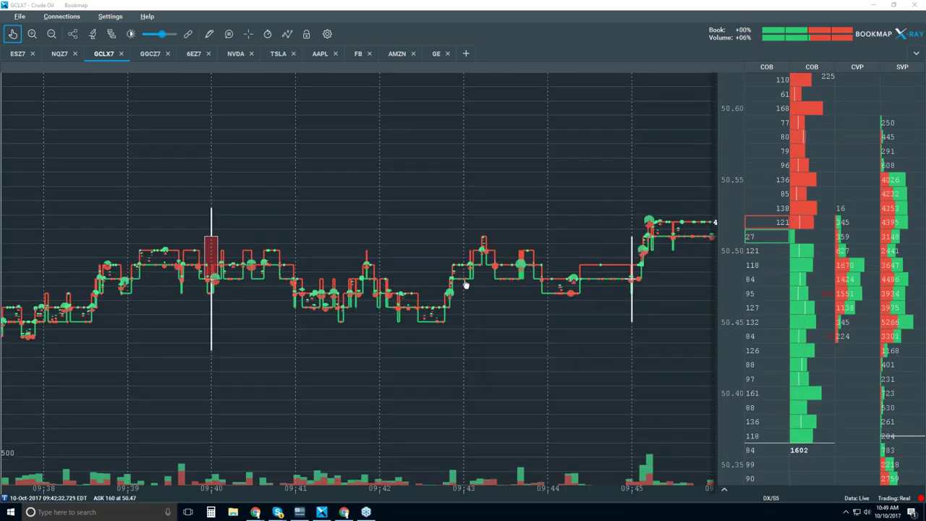
scroll(458, 311, "down", 2)
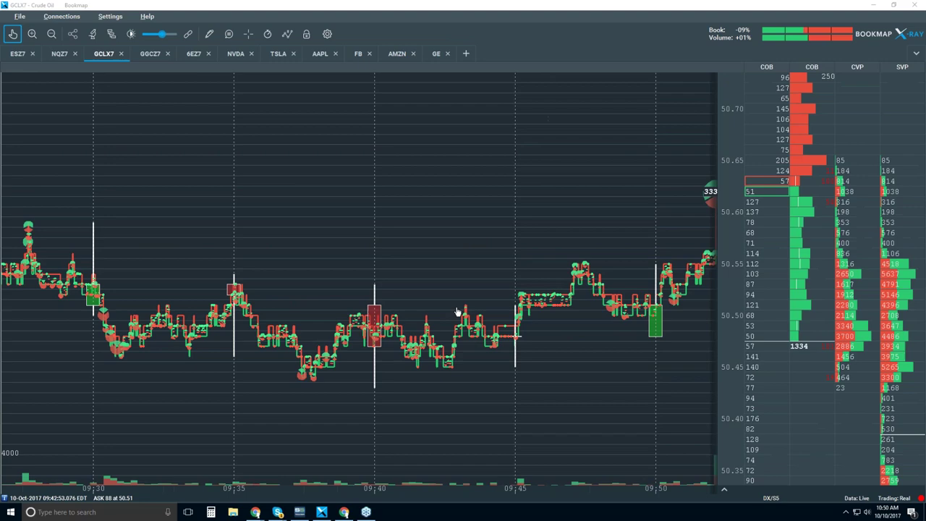
scroll(457, 311, "down", 3)
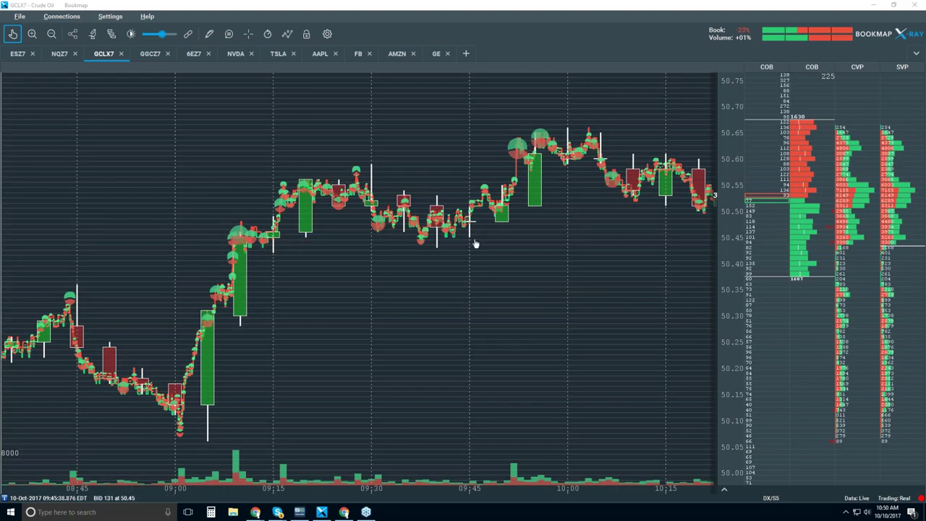
scroll(475, 244, "down", 2)
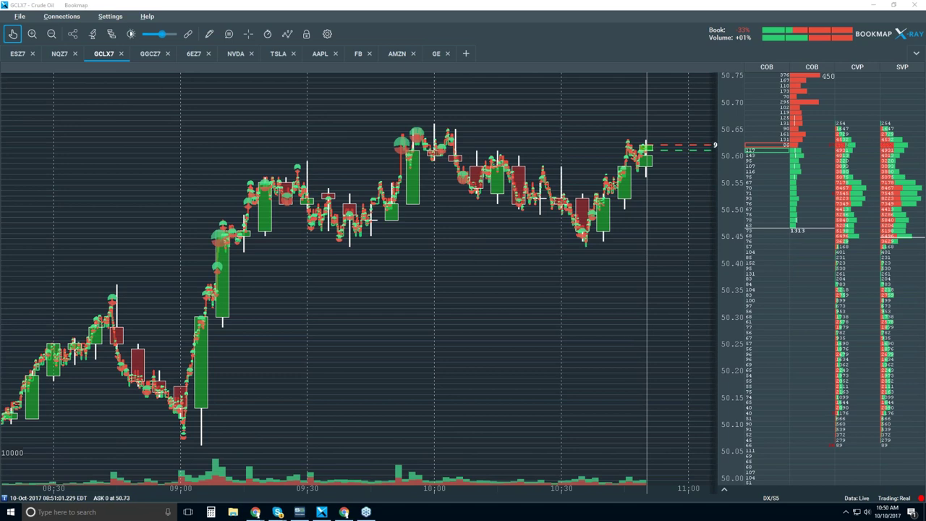
Switch off manual panning and frame the GCLX7 chart on the live price with the candles since about 10:00.
left_click(12, 33)
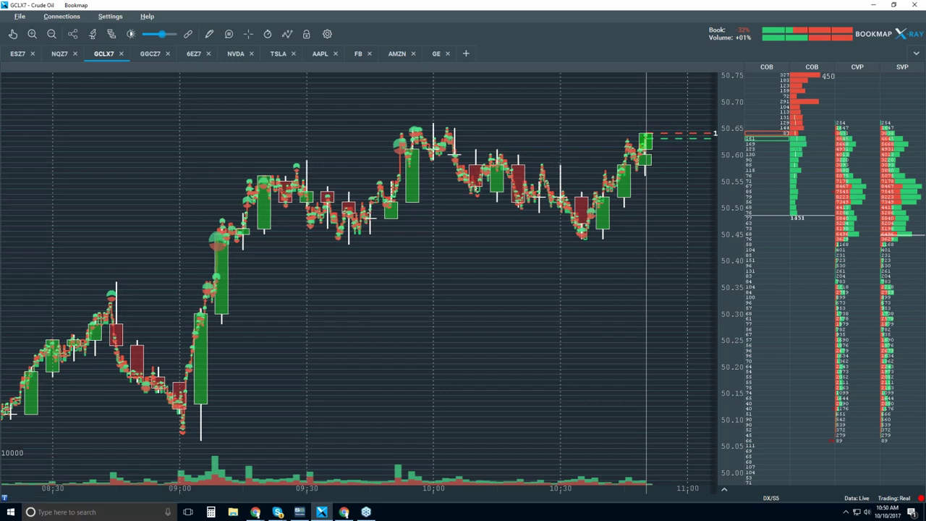
scroll(614, 110, "up", 5)
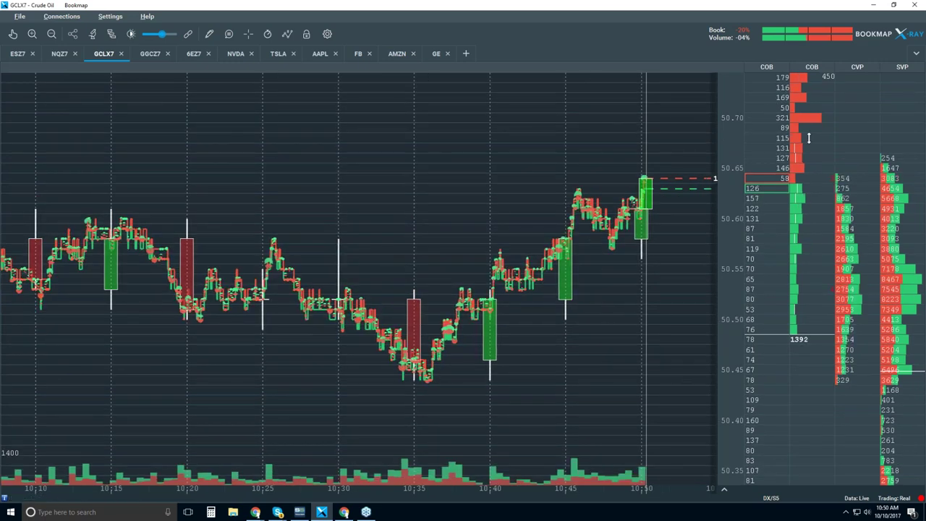
scroll(767, 193, "down", 1)
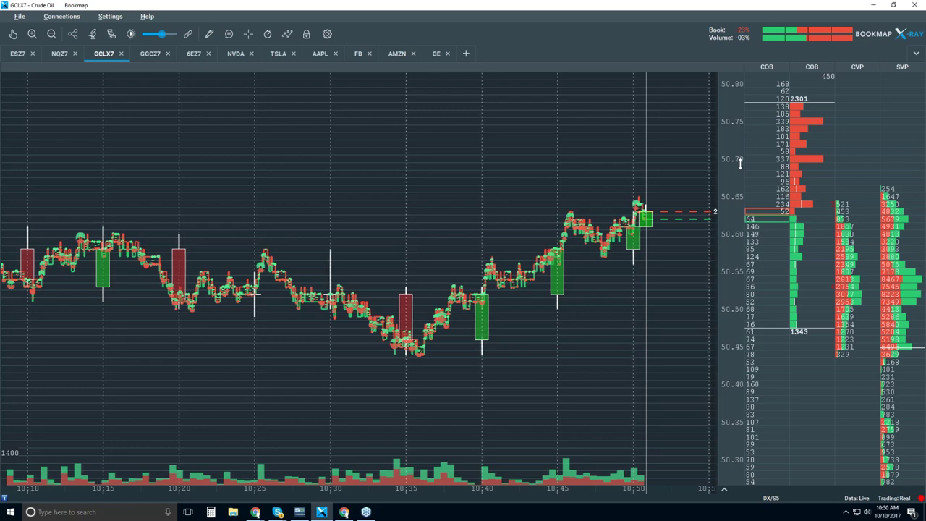
scroll(741, 163, "down", 1)
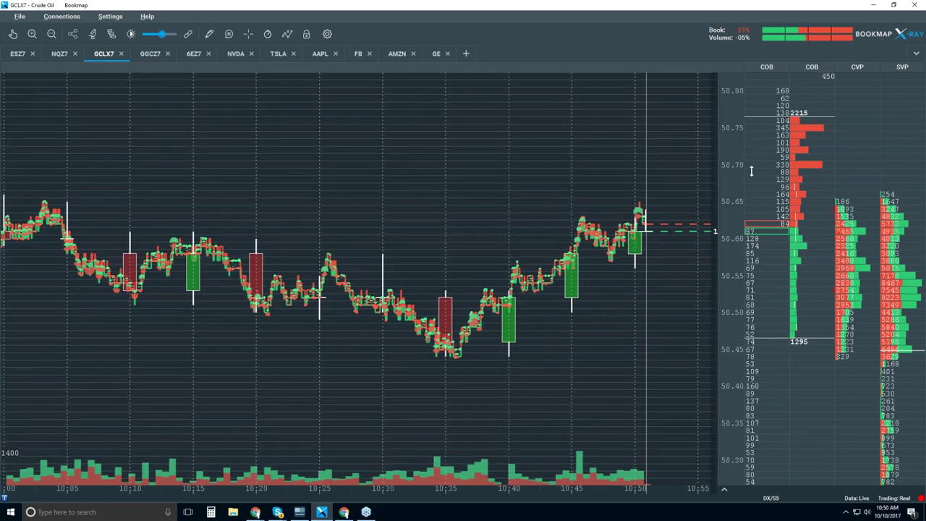
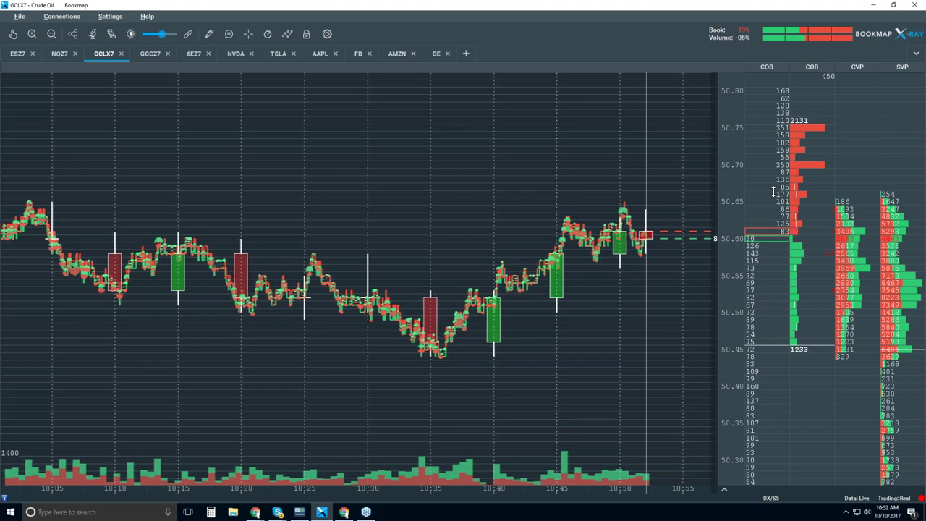
Turn on the Extended heatmap for both buy and sell orders on the GCLX7 chart.
left_click(287, 34)
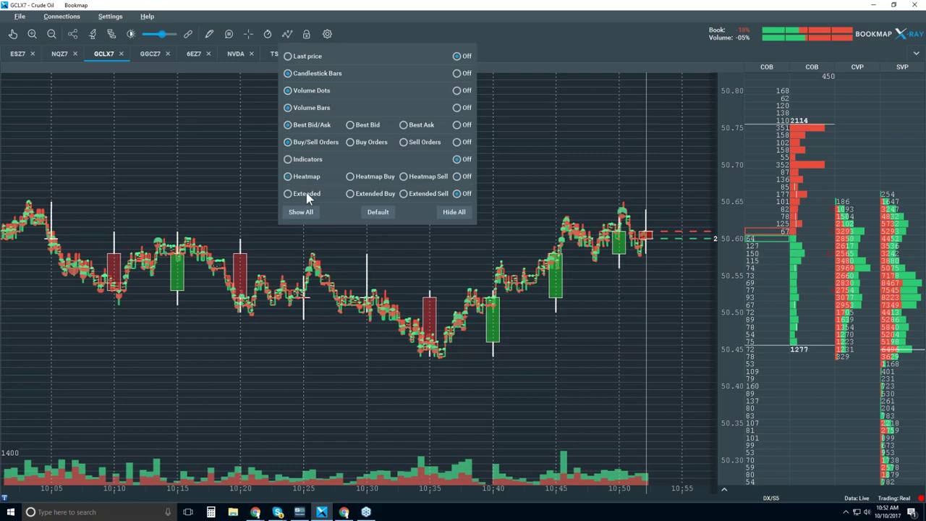
left_click(306, 193)
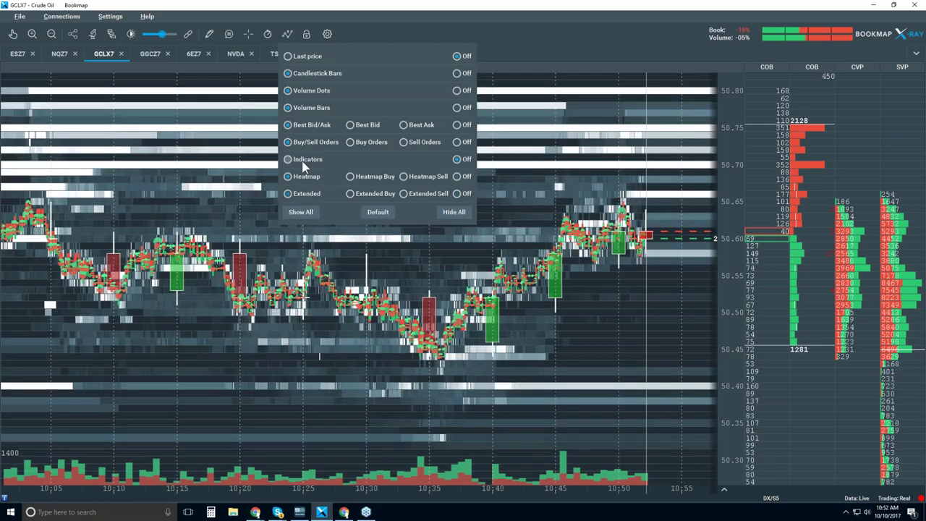
left_click(524, 34)
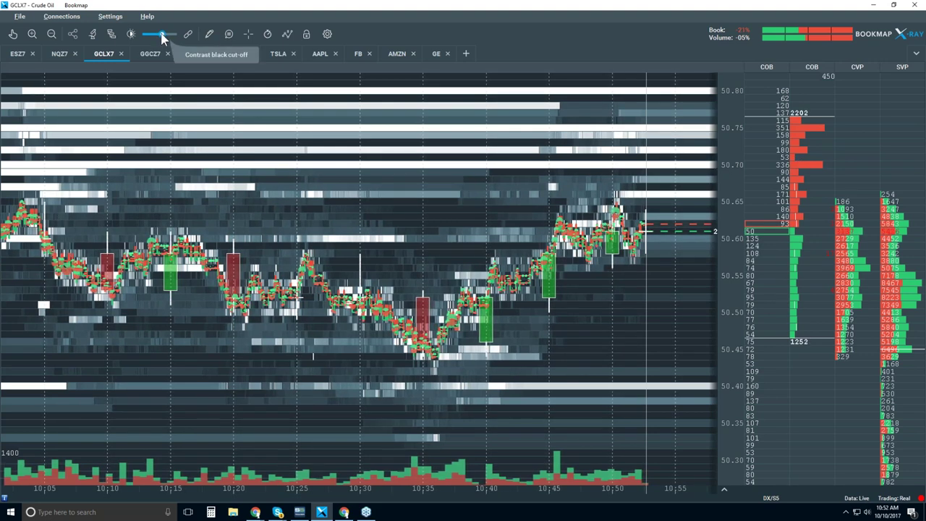
Raise the heatmap's black cut-off to about 40 and its white cut-off to about 96, keeping automatic adjustment every 10 seconds.
left_click_drag(162, 37, 165, 34)
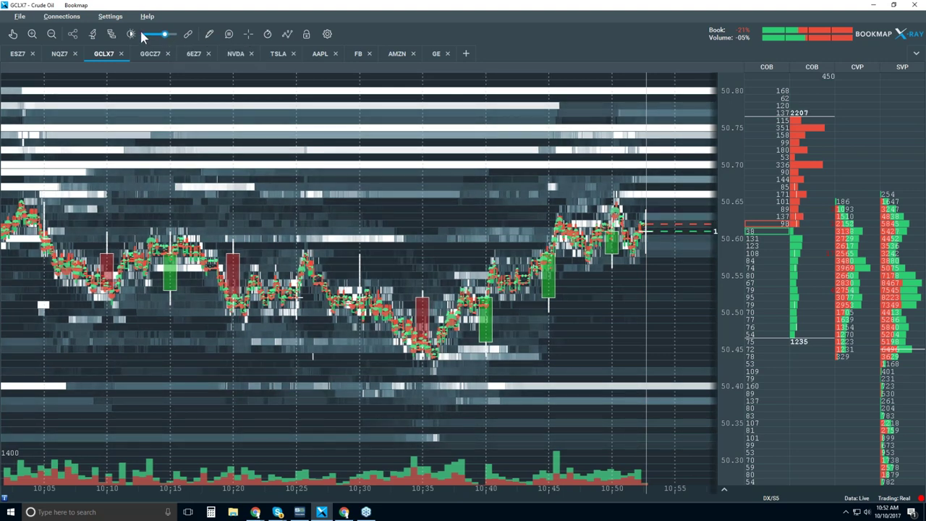
left_click(131, 34)
left_click_drag(543, 126, 549, 126)
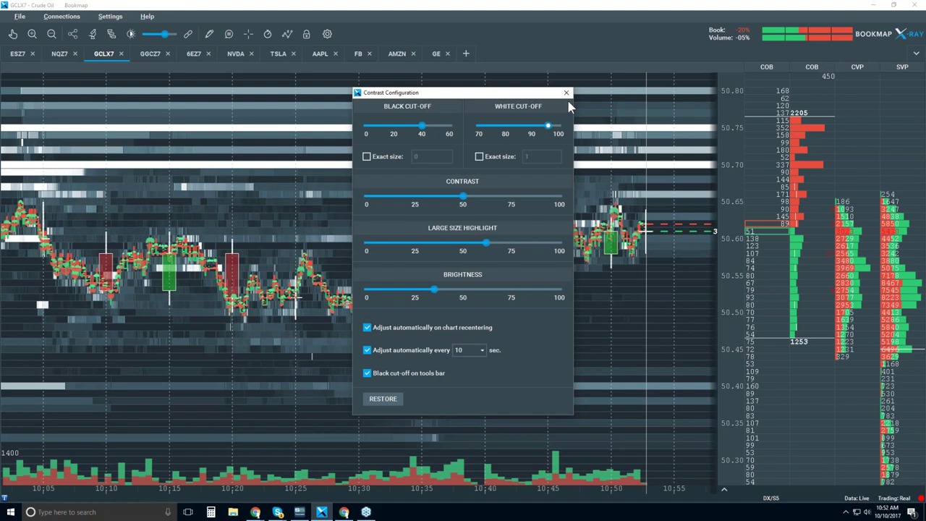
left_click(567, 93)
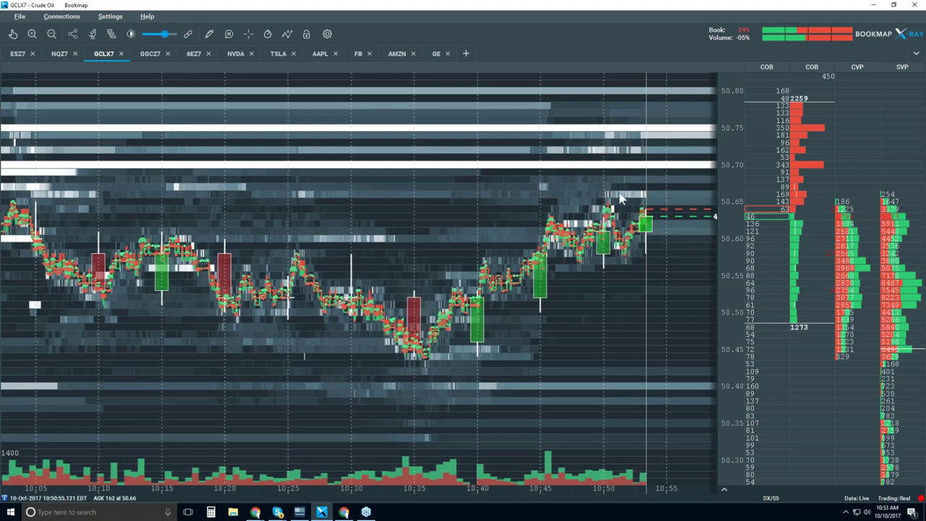
scroll(641, 197, "up", 3)
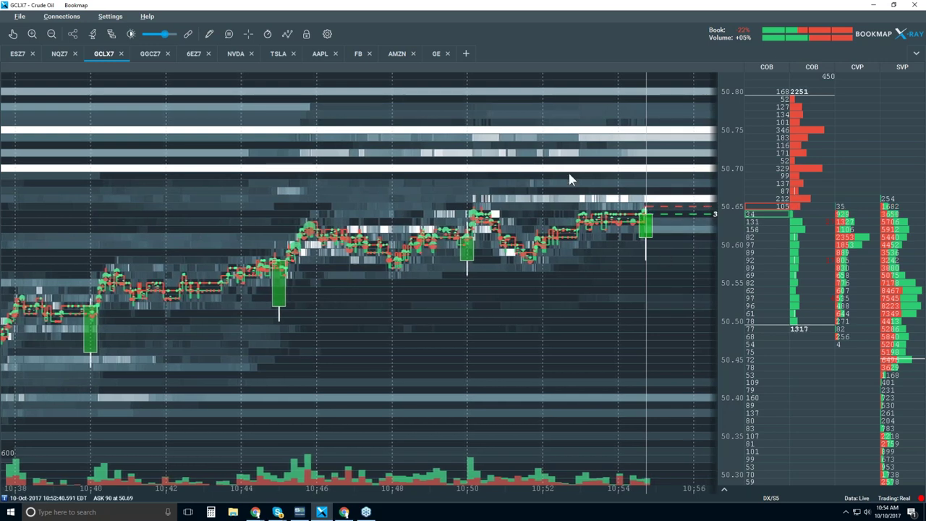
Examine the heatmap's resting liquidity levels on the GCLX7 chart across the morning, back to about 08:30.
scroll(570, 180, "down", 1)
scroll(569, 179, "down", 4)
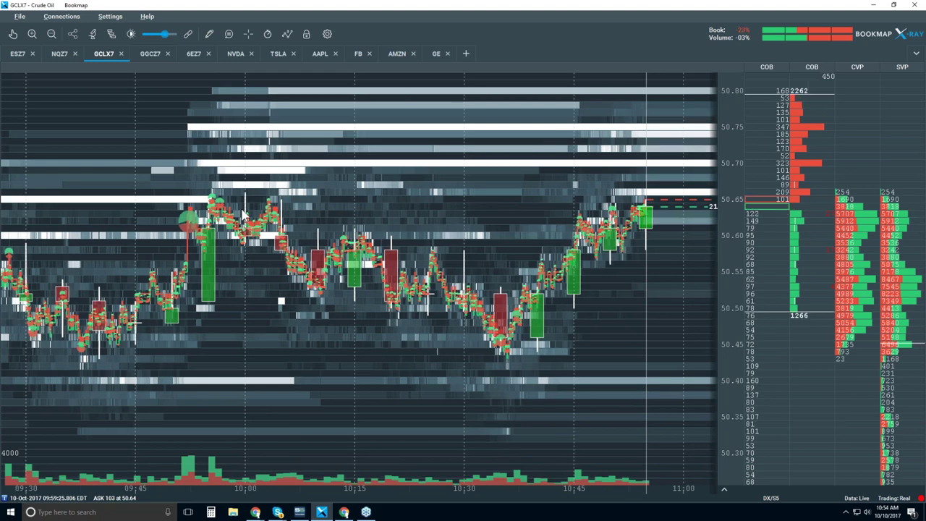
scroll(253, 263, "down", 2)
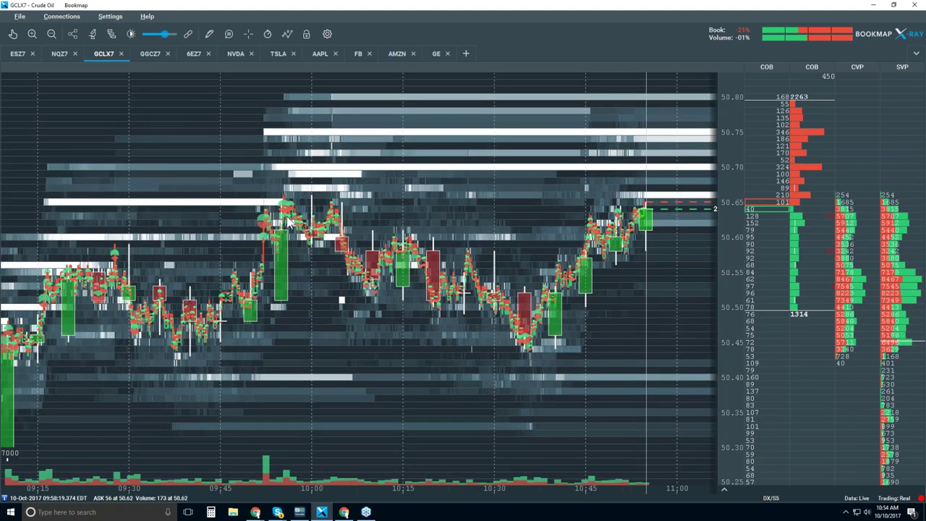
scroll(251, 262, "down", 3)
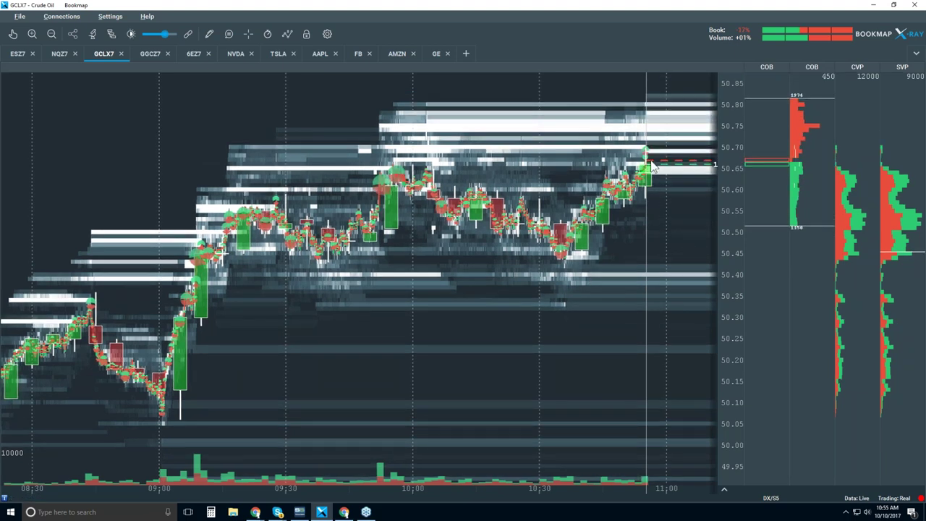
Turn on manual panning and examine the large buy dots around 10:55:11 at millisecond detail, down to the 50.66 trade.
scroll(634, 153, "up", 1)
scroll(634, 154, "up", 10)
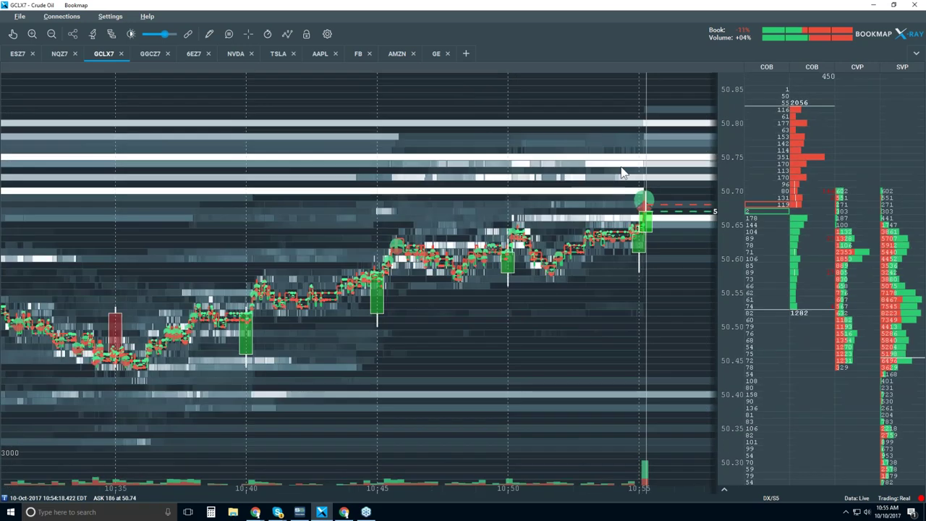
scroll(610, 217, "up", 3)
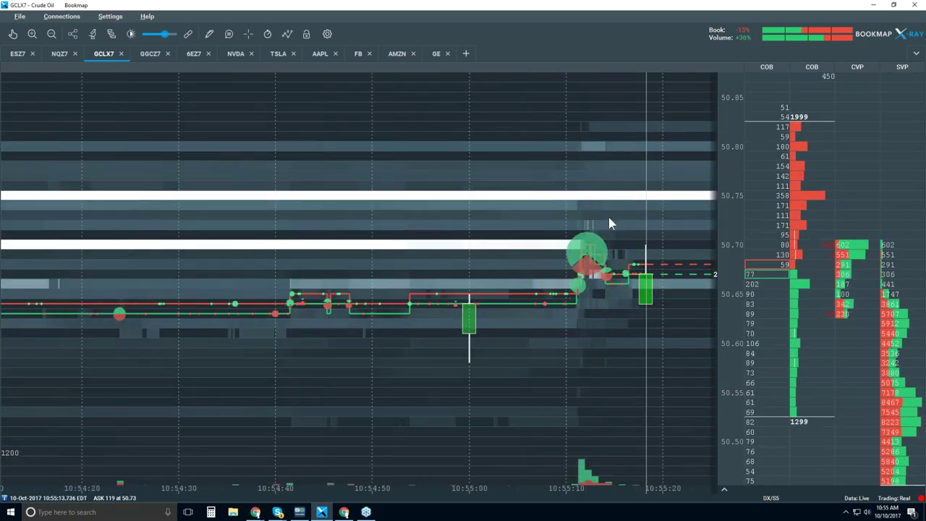
left_click(13, 35)
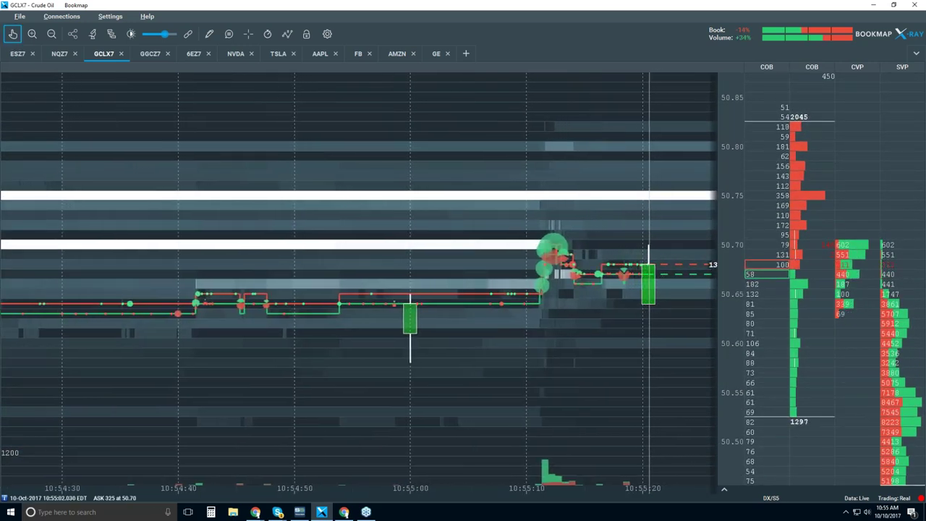
scroll(545, 305, "up", 5)
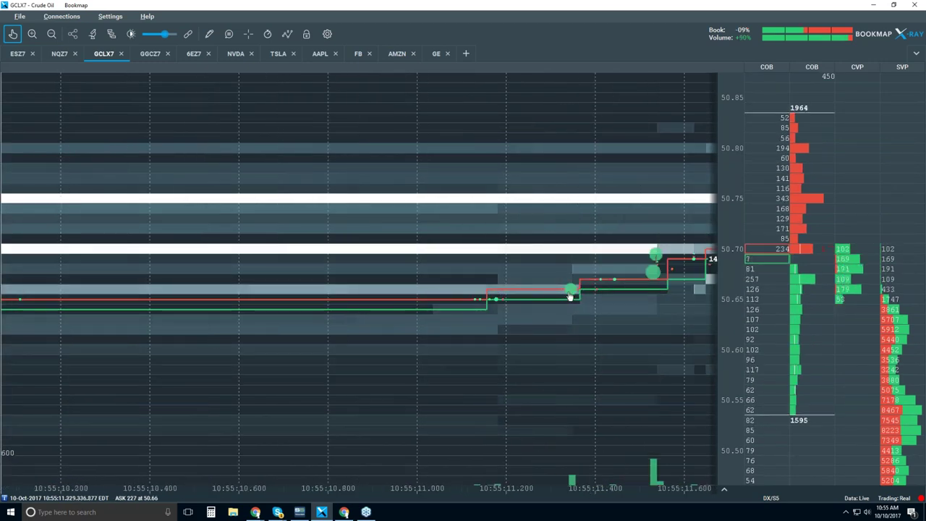
scroll(552, 261, "up", 5)
scroll(600, 280, "up", 8)
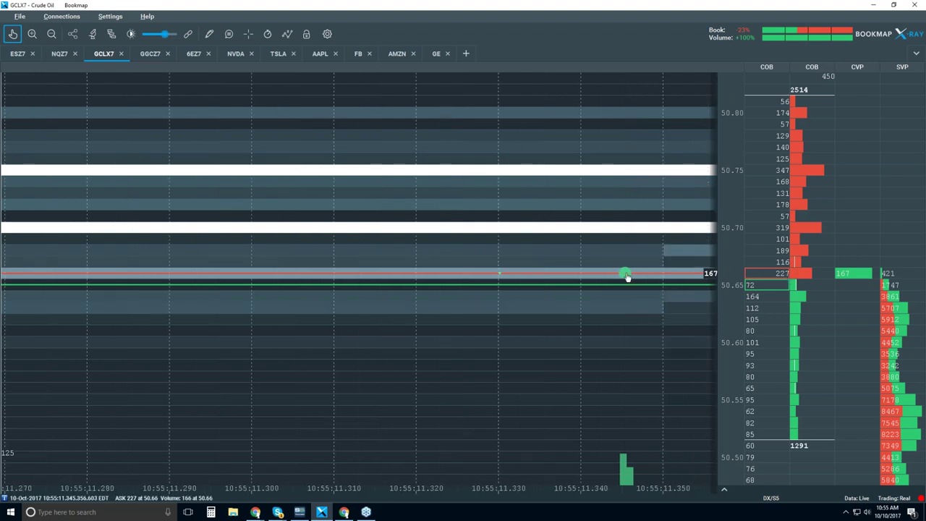
Compare the 50.66 buy dot at 10:55:11 with the resting ask size and the neighbouring trades.
scroll(633, 286, "down", 3)
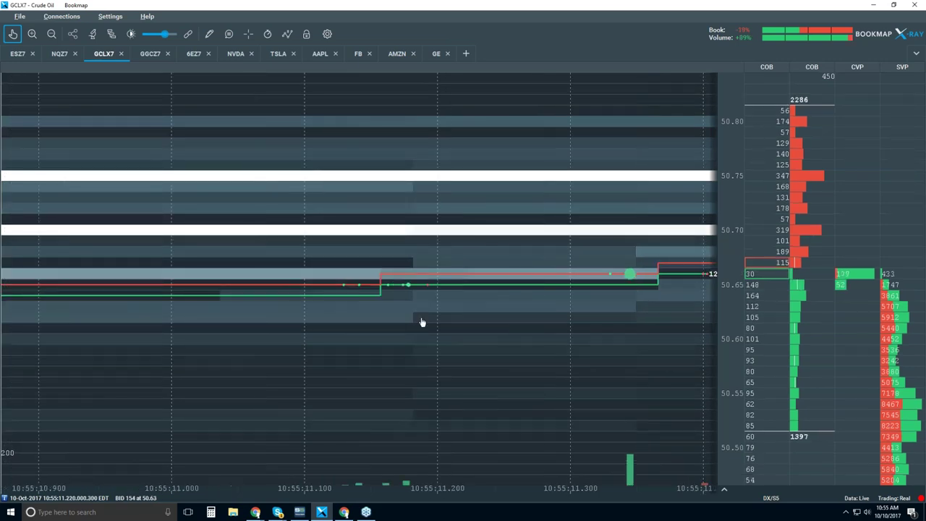
scroll(335, 280, "down", 2)
scroll(441, 337, "down", 3)
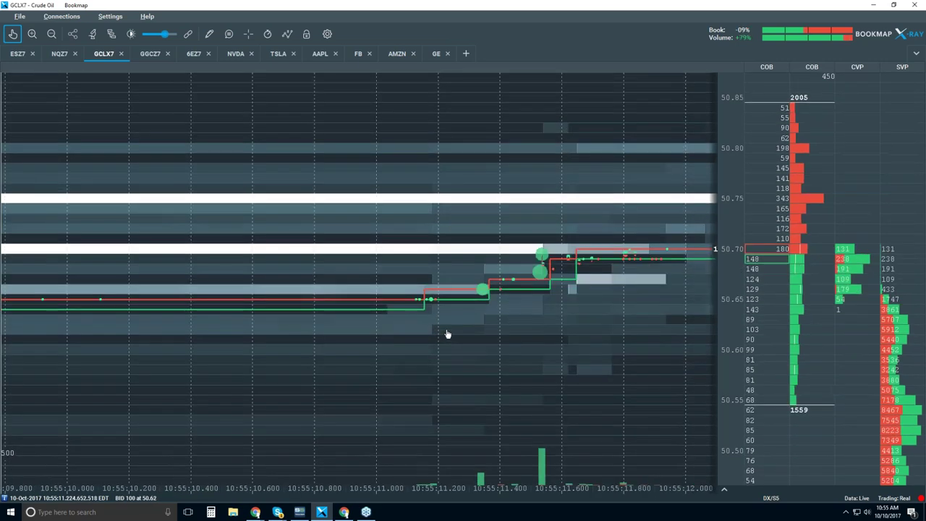
left_click_drag(487, 291, 614, 292)
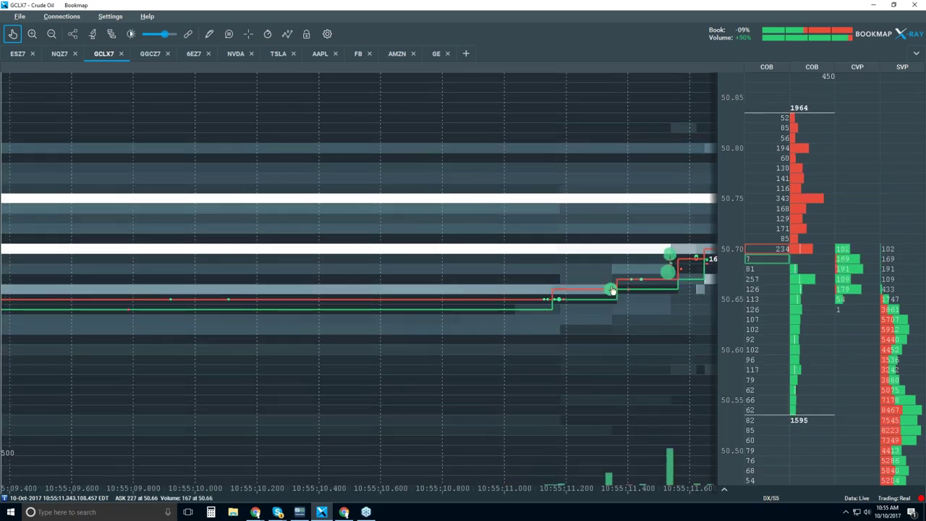
scroll(610, 289, "up", 3)
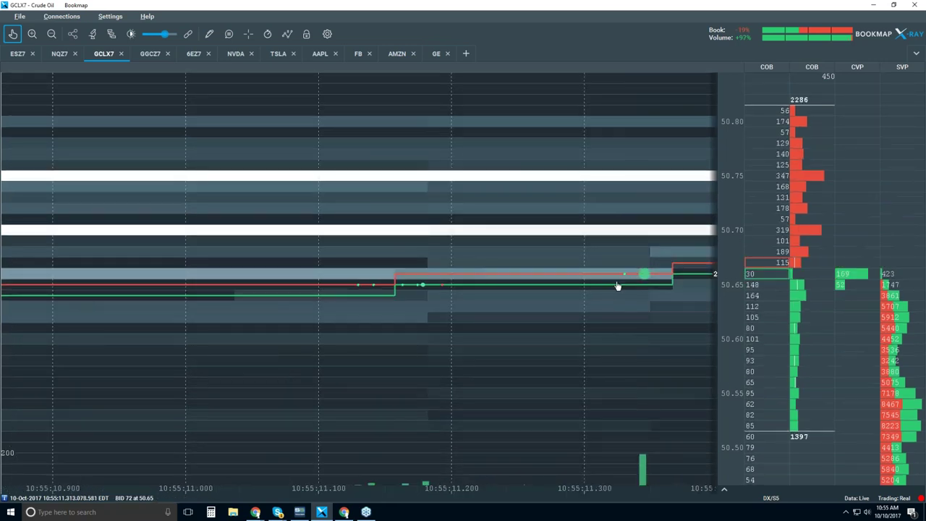
scroll(649, 279, "up", 3)
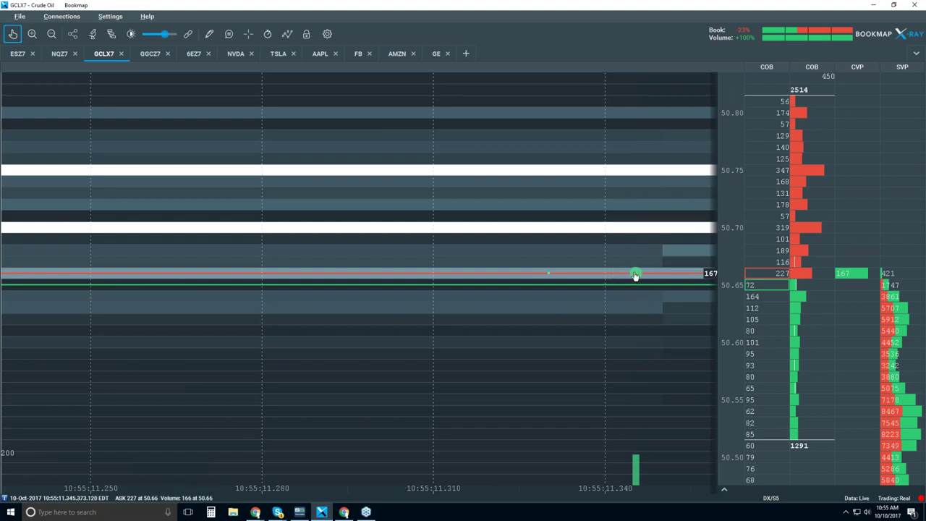
Follow the bid/ask lines and volume dots after 10:55:11 up to the live price, with the candles since about 10:40 for context.
scroll(635, 275, "down", 4)
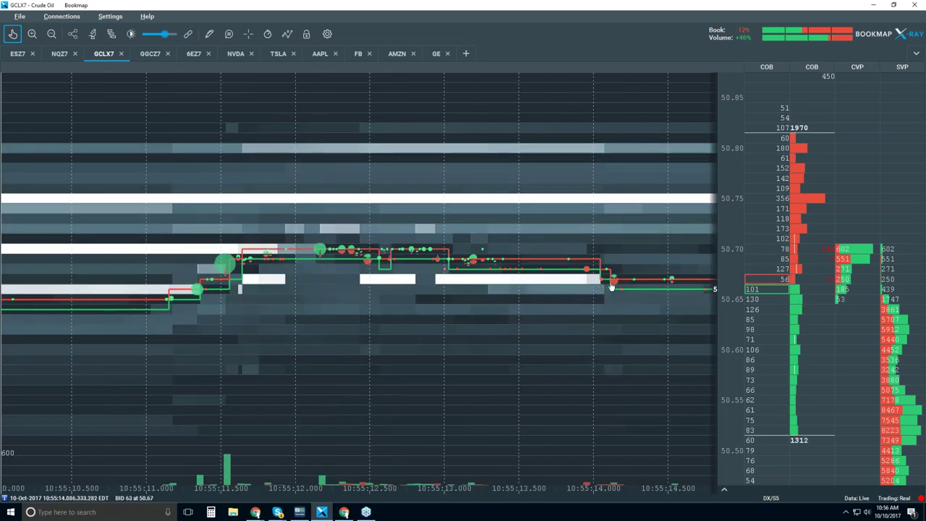
scroll(533, 300, "down", 8)
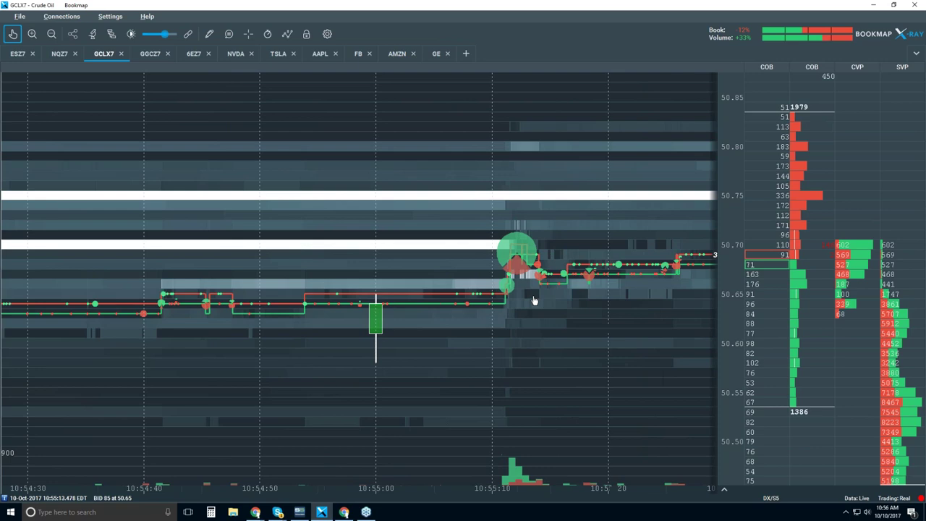
scroll(533, 301, "down", 4)
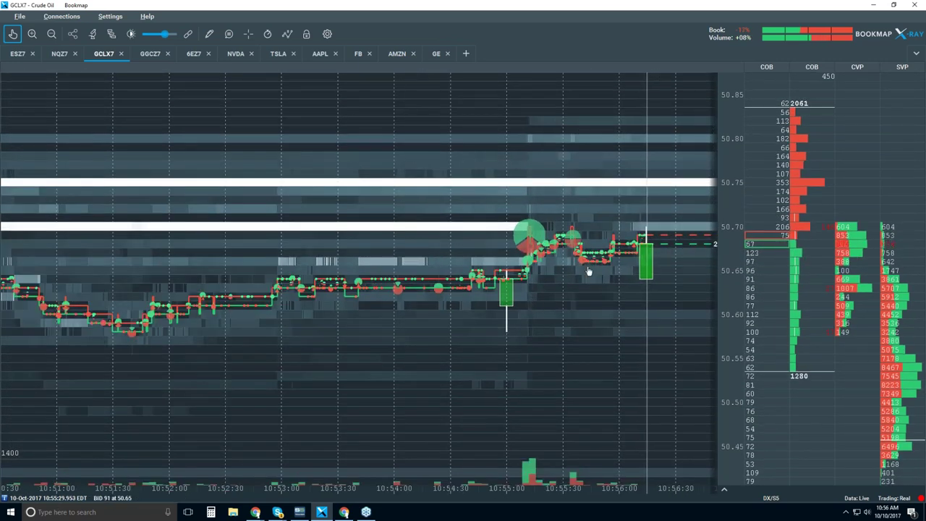
scroll(602, 274, "down", 4)
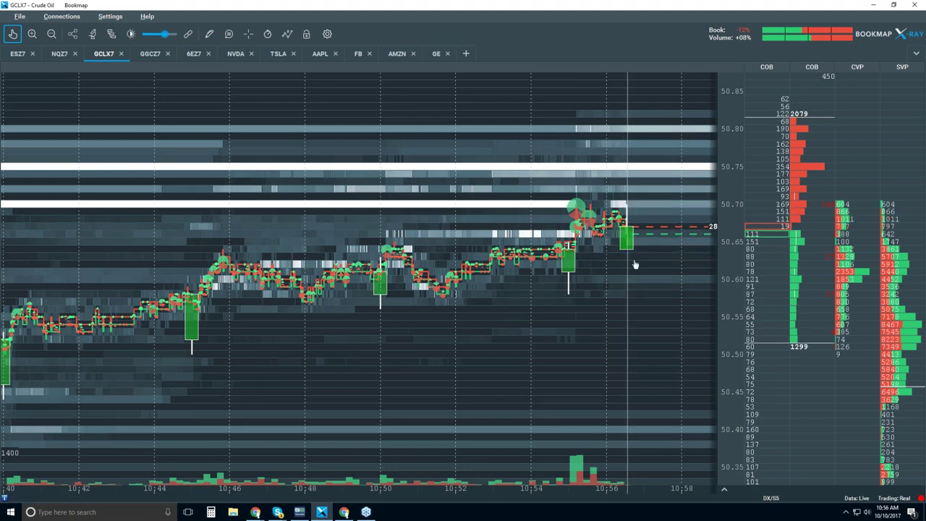
Compare the heatmap liquidity at 50.70 before and after the large 10:55 trade with the five-minute candles.
scroll(630, 253, "up", 5)
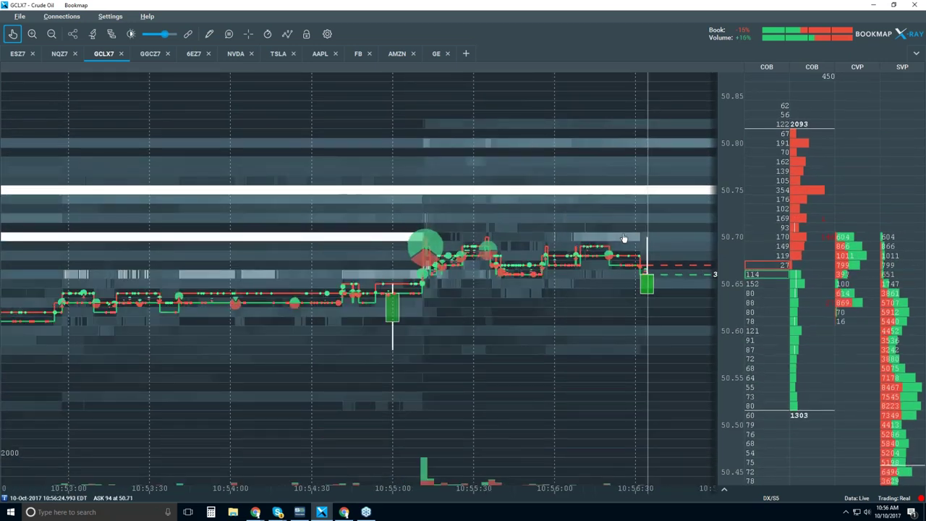
scroll(624, 238, "down", 2)
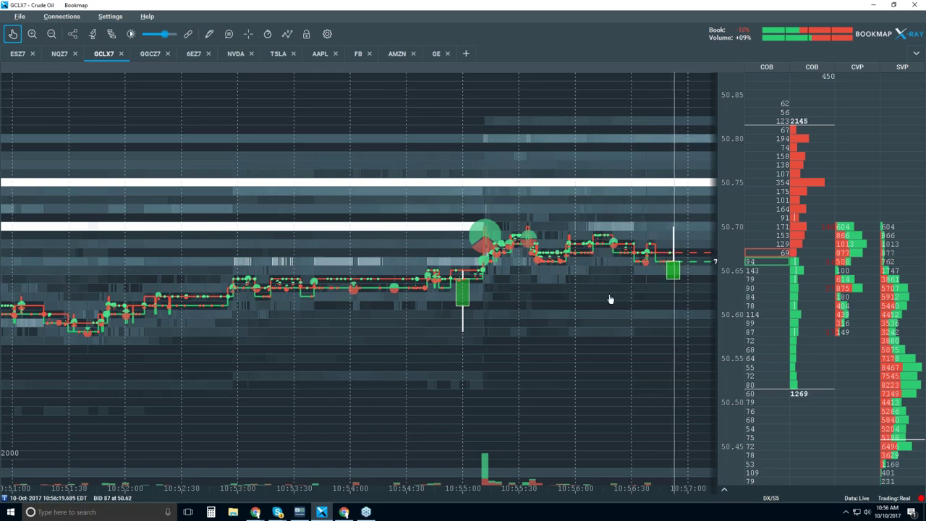
scroll(608, 298, "down", 3)
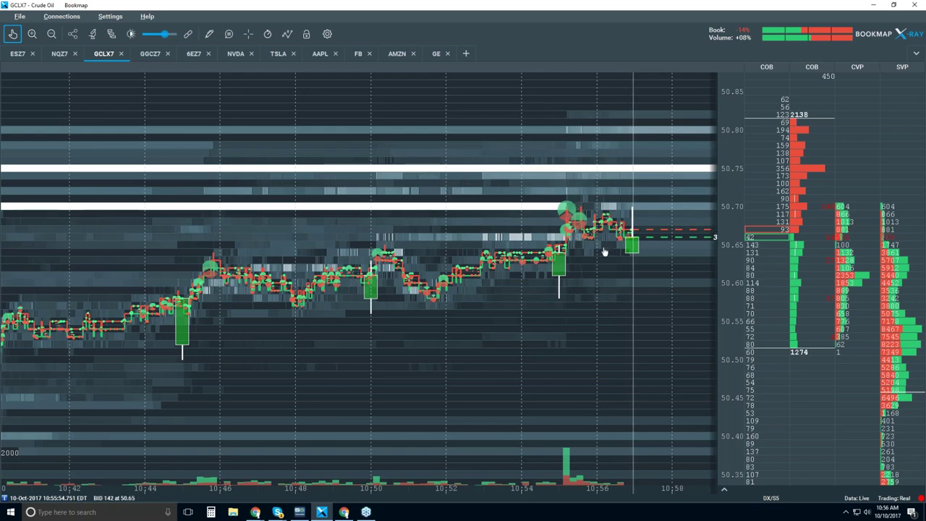
scroll(635, 246, "up", 3)
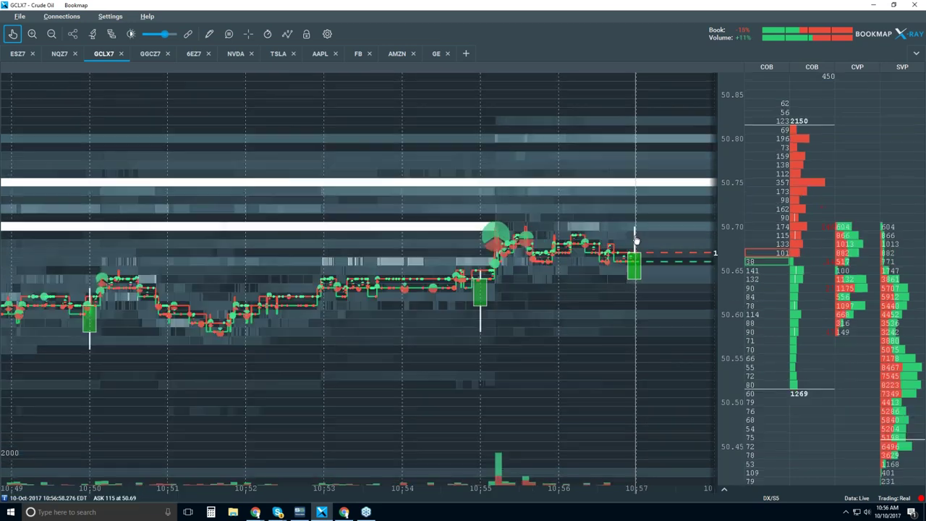
scroll(540, 255, "down", 3)
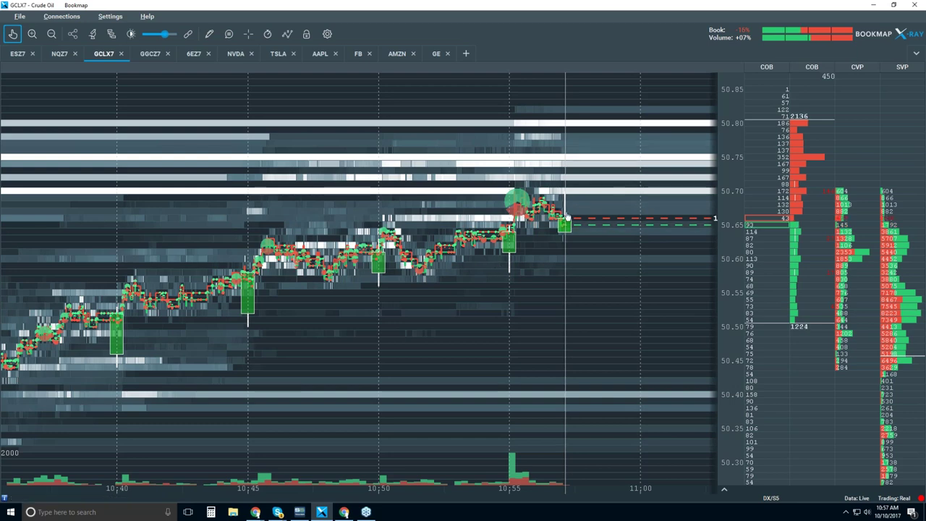
scroll(556, 190, "up", 2)
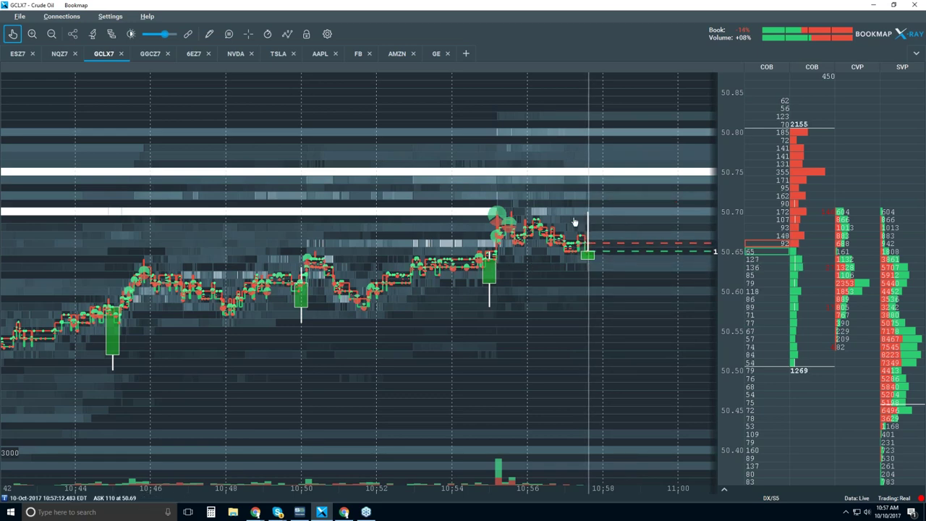
Enlarge the price scale and frame the chart on the candles since about 10:48, leaving free space after the live price.
scroll(574, 221, "up", 5)
scroll(763, 190, "up", 3)
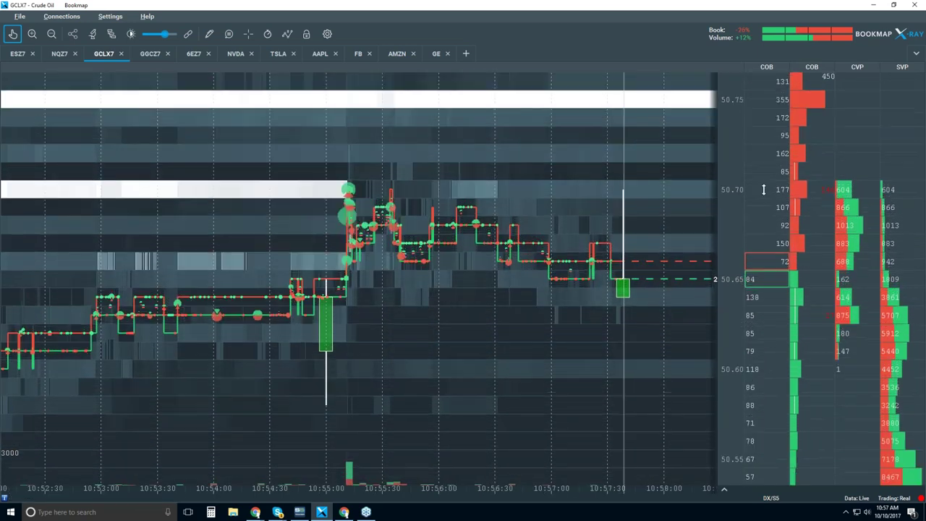
scroll(763, 190, "down", 1)
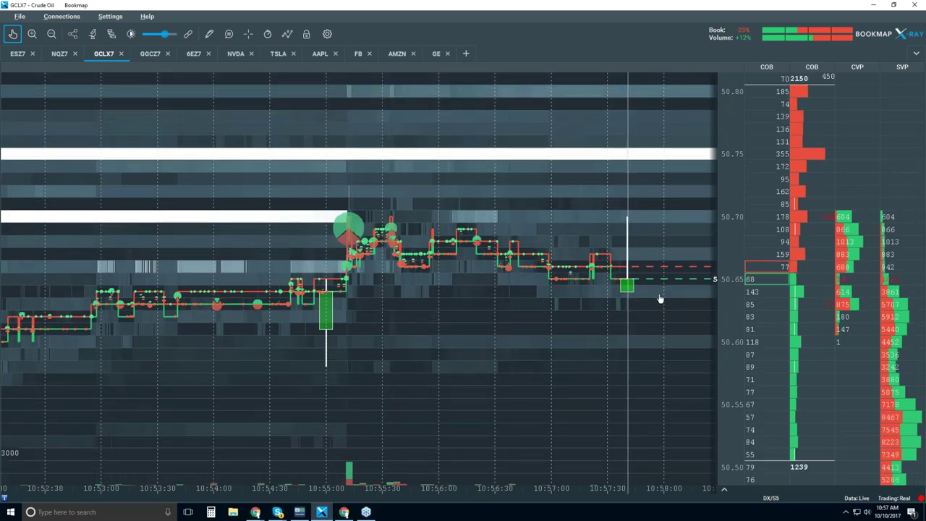
scroll(660, 298, "down", 2)
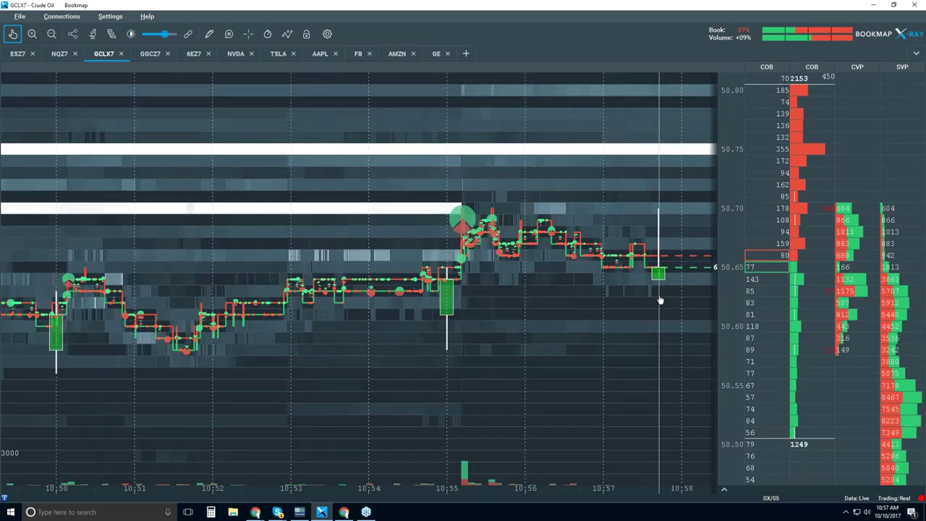
scroll(660, 299, "down", 4)
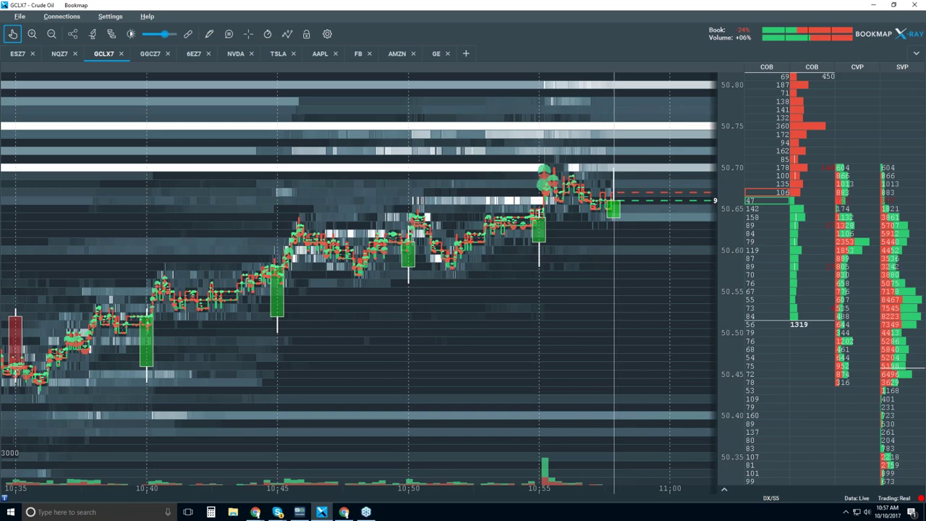
scroll(644, 181, "up", 3)
left_click_drag(649, 192, 539, 203)
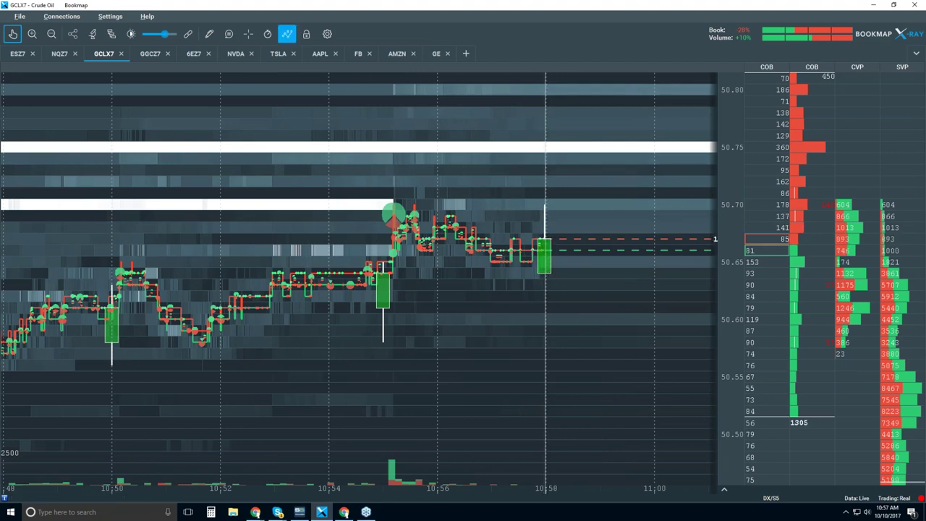
Lower the heatmap's black cut-off to about 27 and its white cut-off to about 94, and check the liquidity around 50.70.
left_click_drag(165, 38, 156, 39)
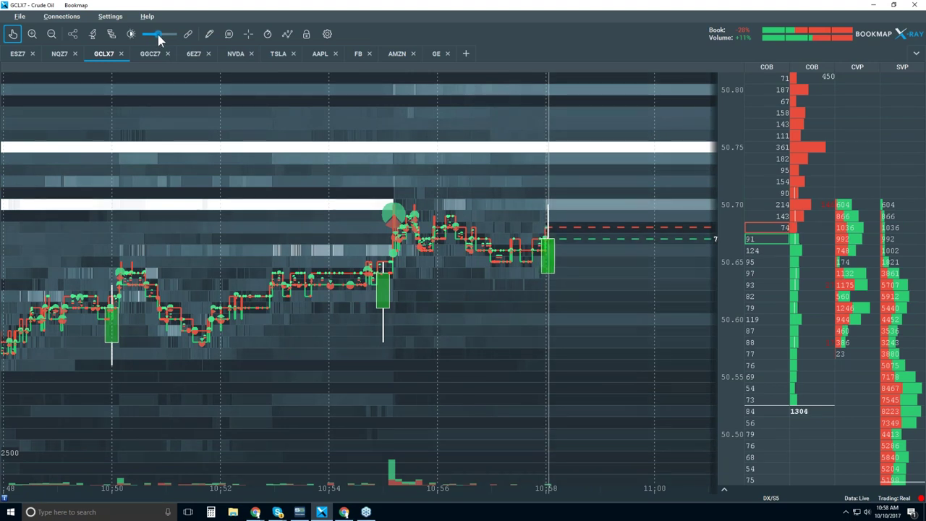
scroll(564, 232, "down", 2)
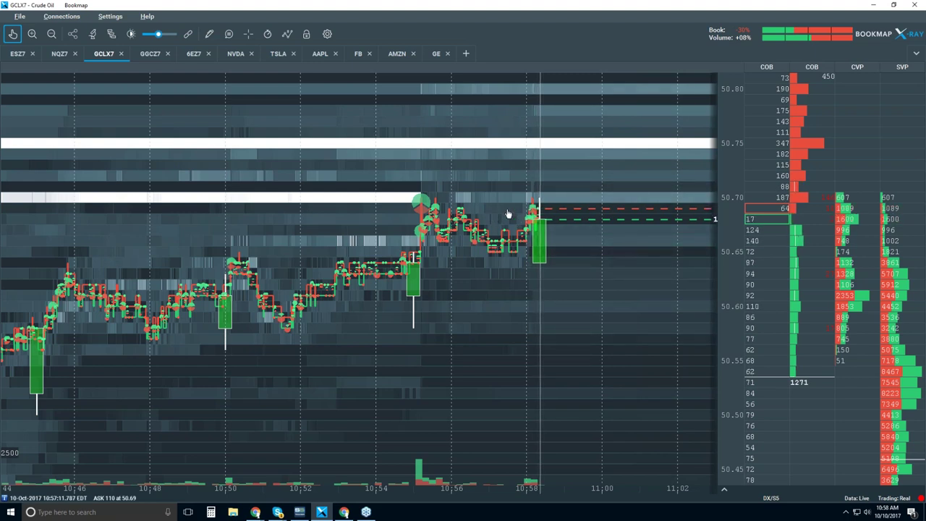
left_click(131, 34)
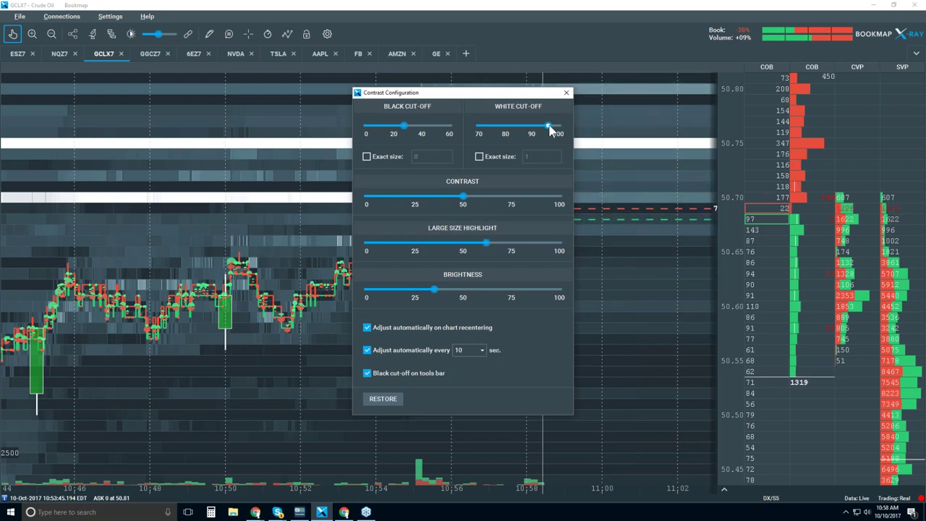
left_click_drag(549, 126, 546, 126)
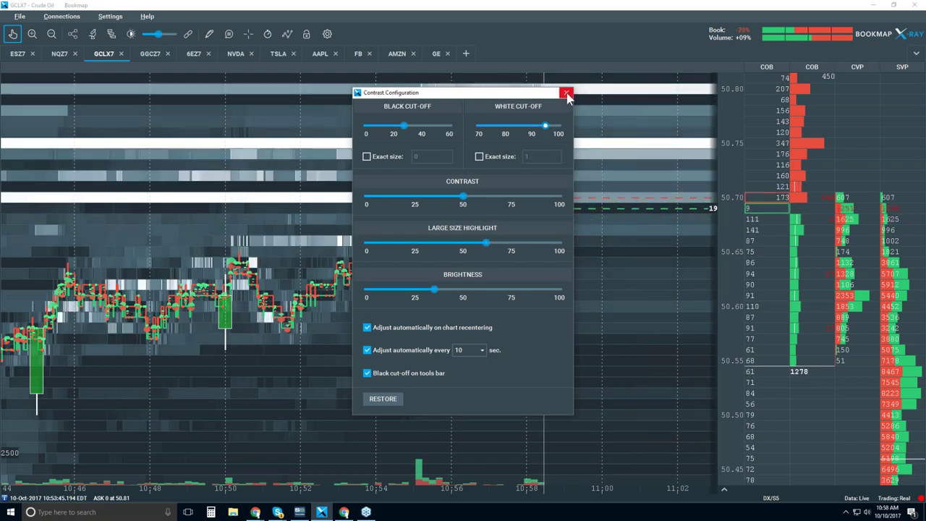
left_click(567, 93)
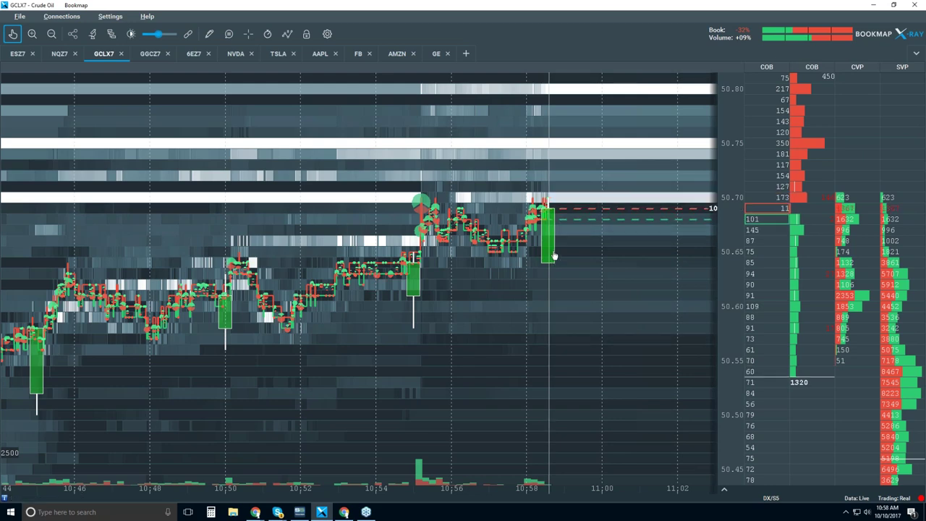
scroll(555, 256, "down", 2)
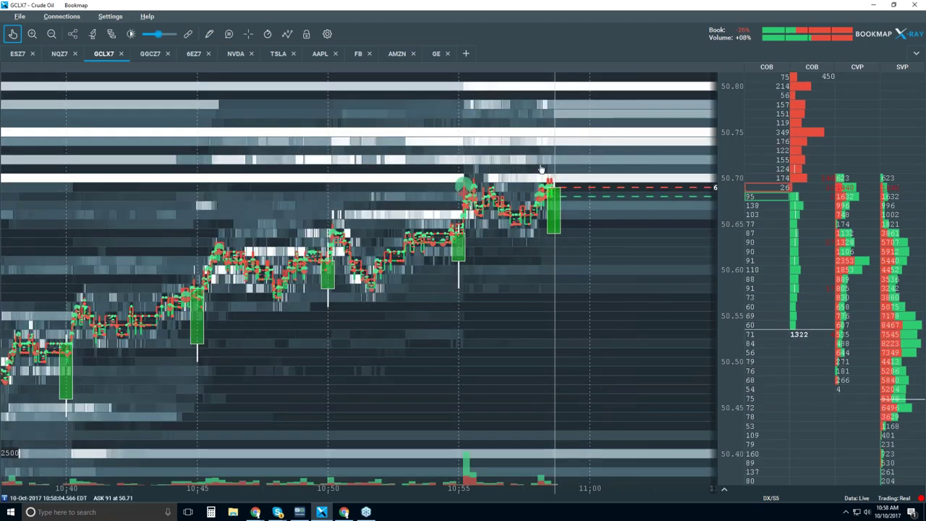
scroll(553, 180, "up", 2)
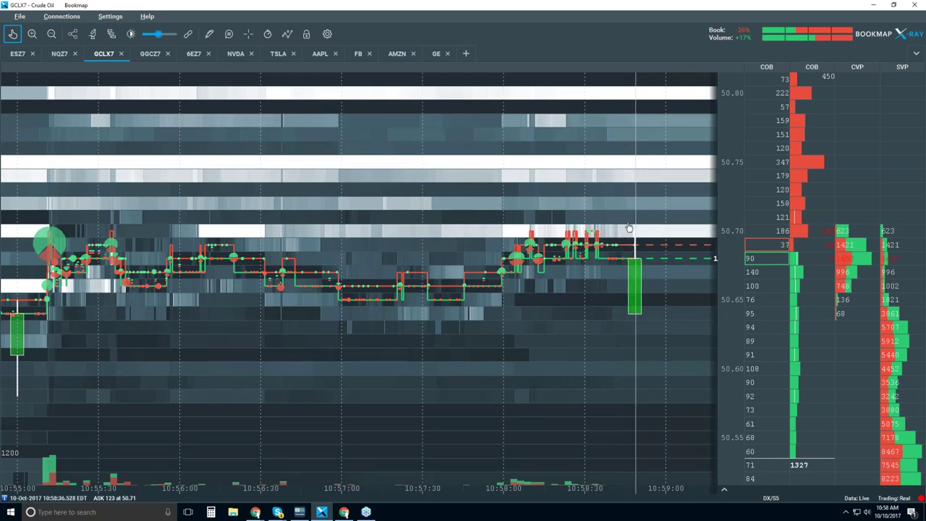
Examine the heatmap liquidity between 50.70 and 50.80 from the large 10:55 trade to the live price, with candles back to about 10:15 for context.
scroll(555, 195, "down", 5)
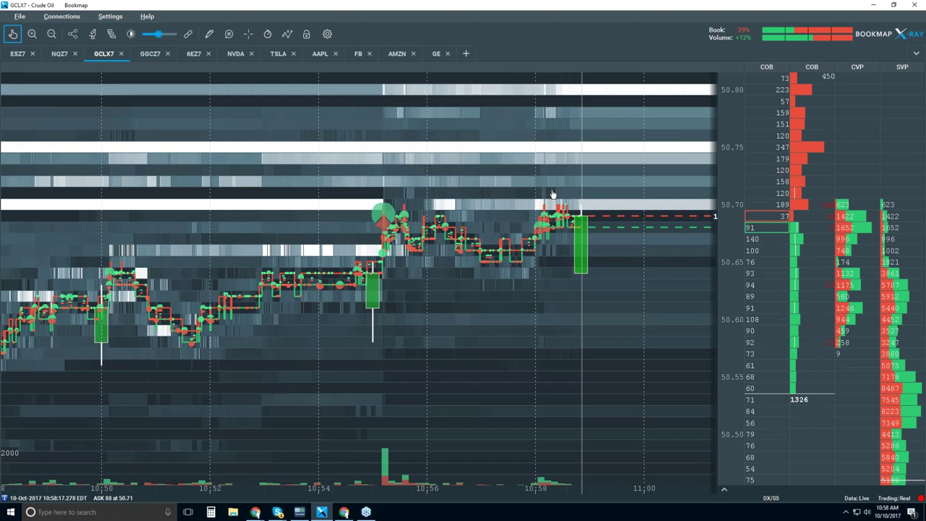
scroll(552, 194, "down", 3)
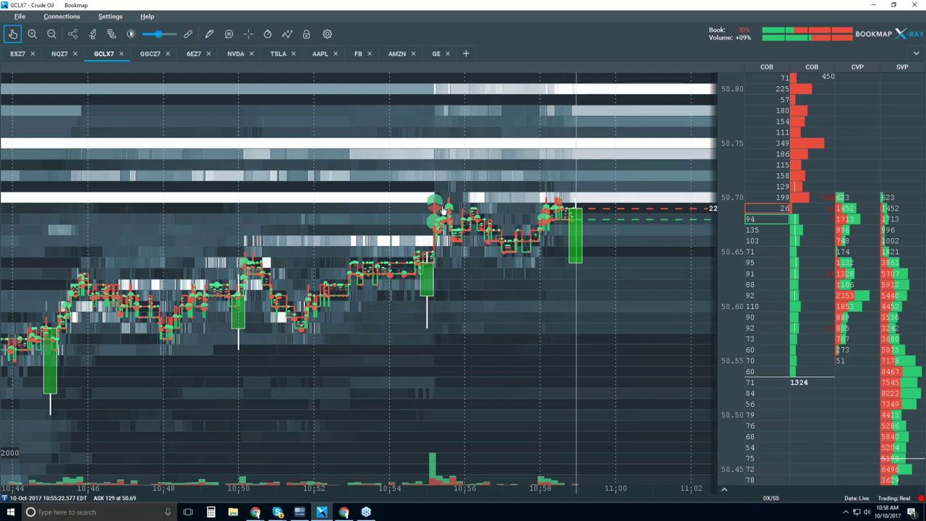
scroll(553, 204, "up", 2)
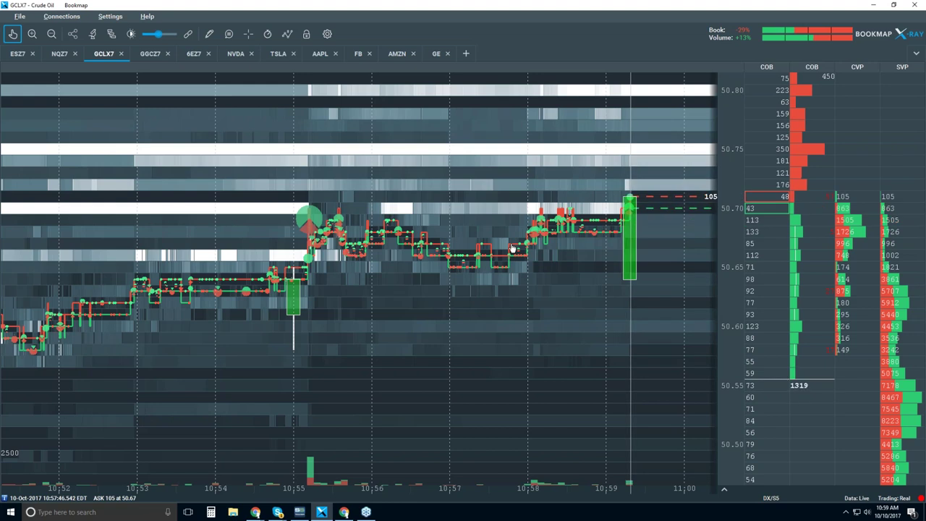
scroll(512, 248, "down", 2)
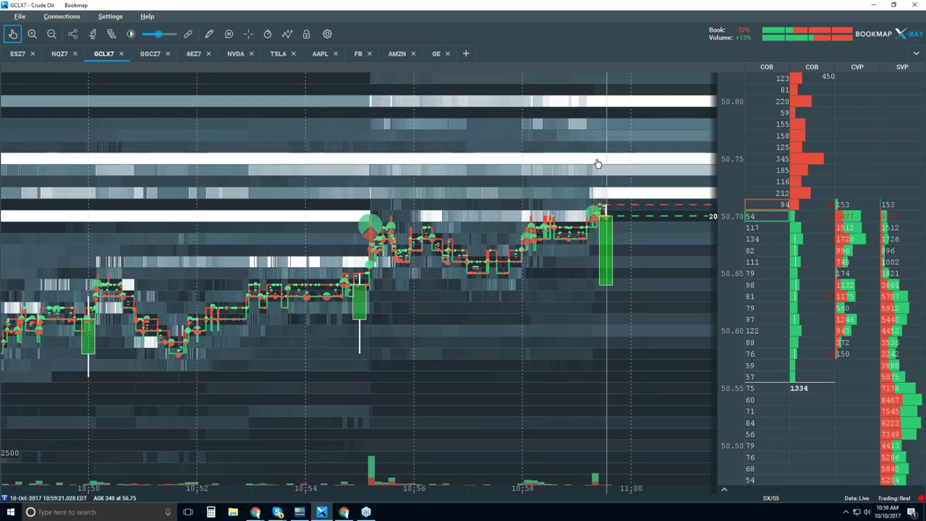
scroll(571, 221, "down", 2)
scroll(572, 221, "down", 2)
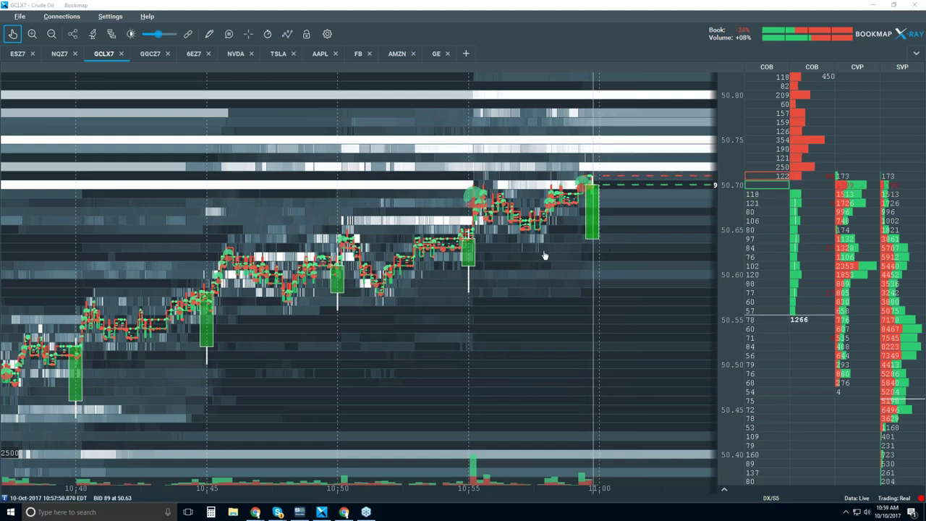
scroll(544, 256, "down", 2)
scroll(544, 255, "down", 3)
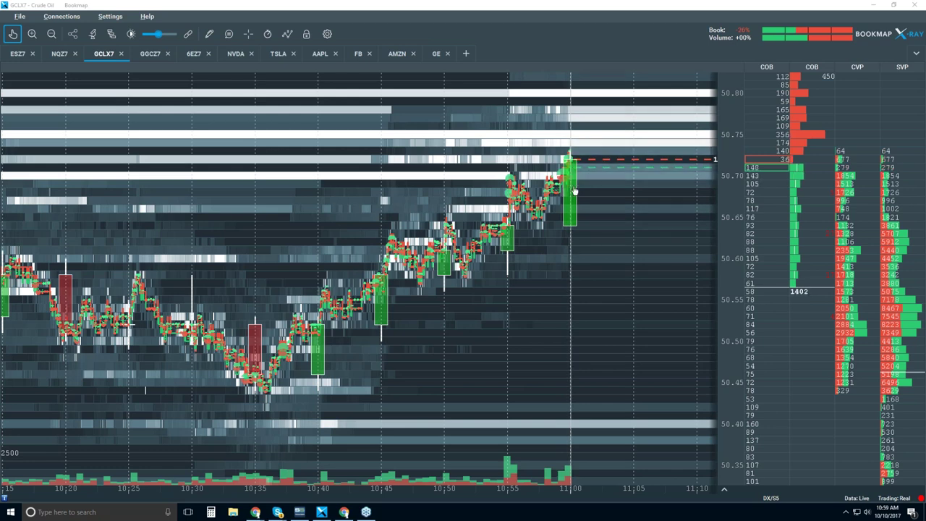
Inspect the volume dots and bid/ask lines around 11:00 against the liquidity at 50.75 and 50.80, keeping free space after the live price.
scroll(572, 163, "up", 3)
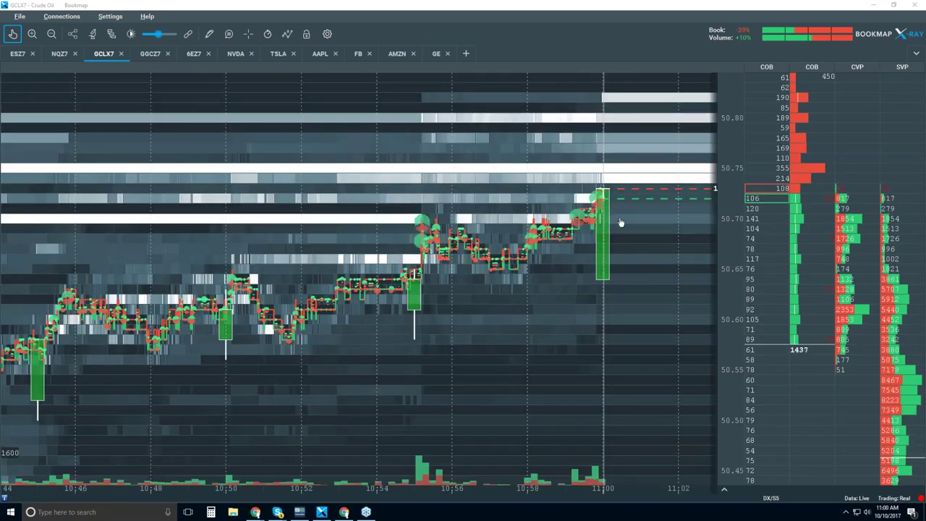
scroll(588, 194, "up", 4)
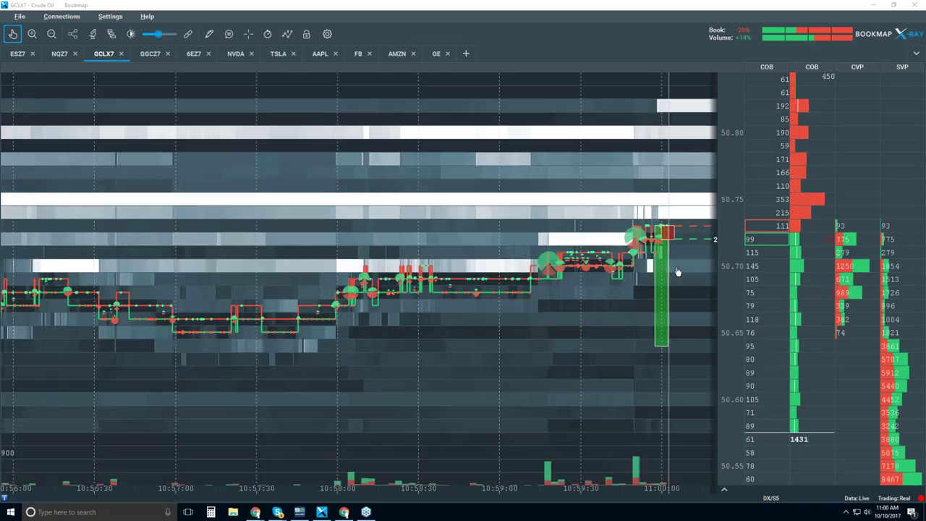
left_click_drag(649, 270, 540, 246)
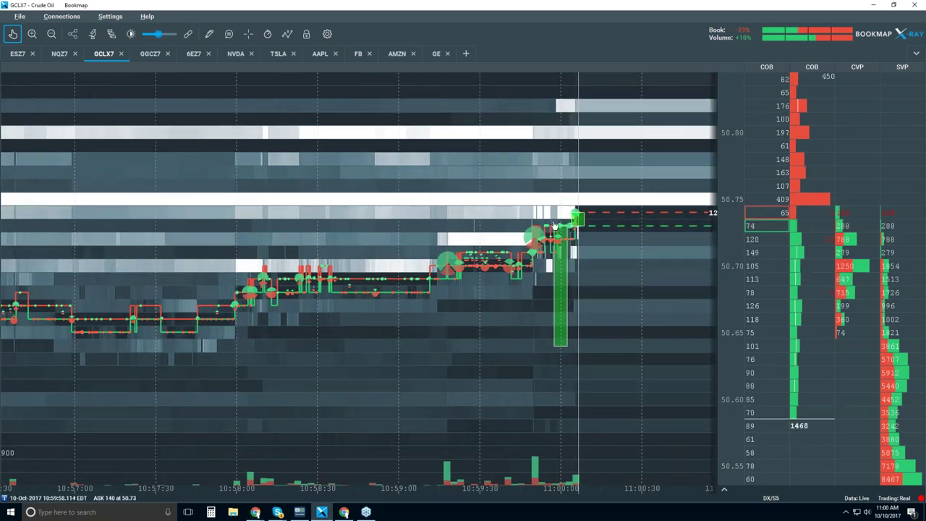
scroll(572, 226, "down", 1)
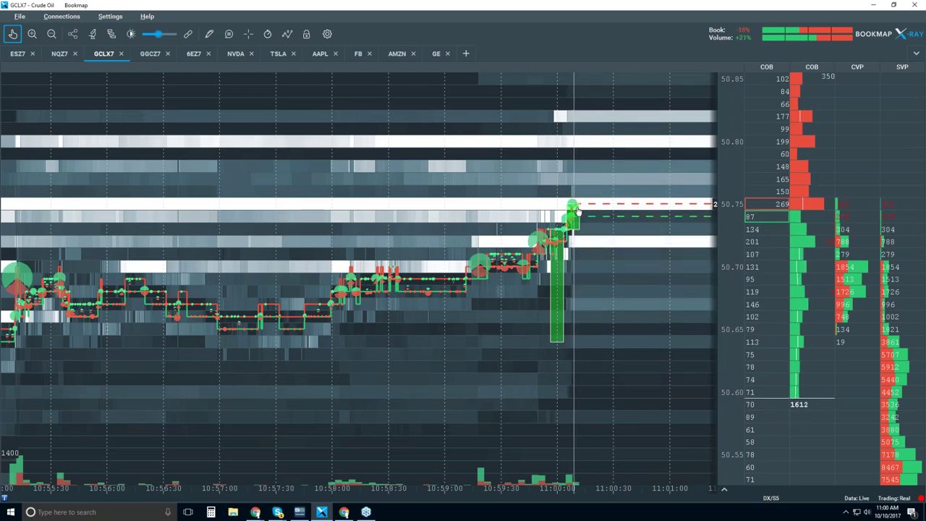
scroll(579, 210, "down", 1)
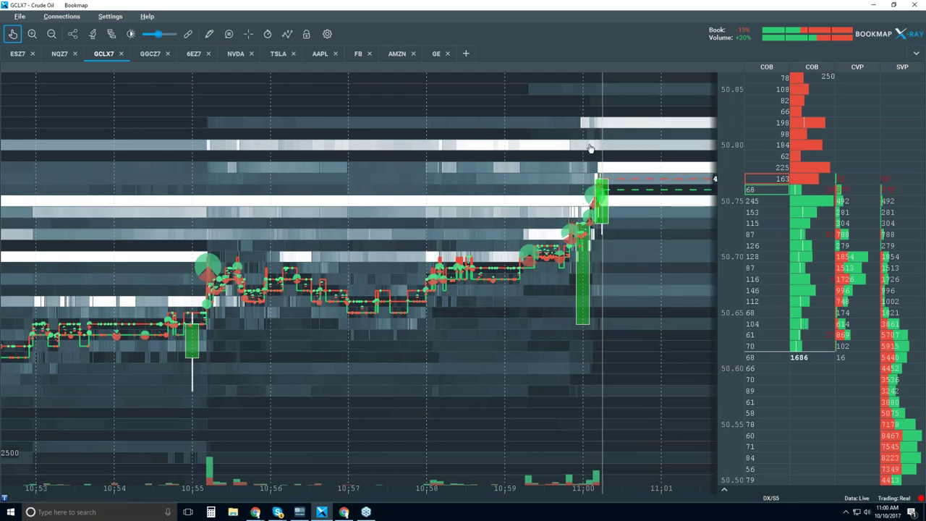
scroll(595, 196, "down", 1)
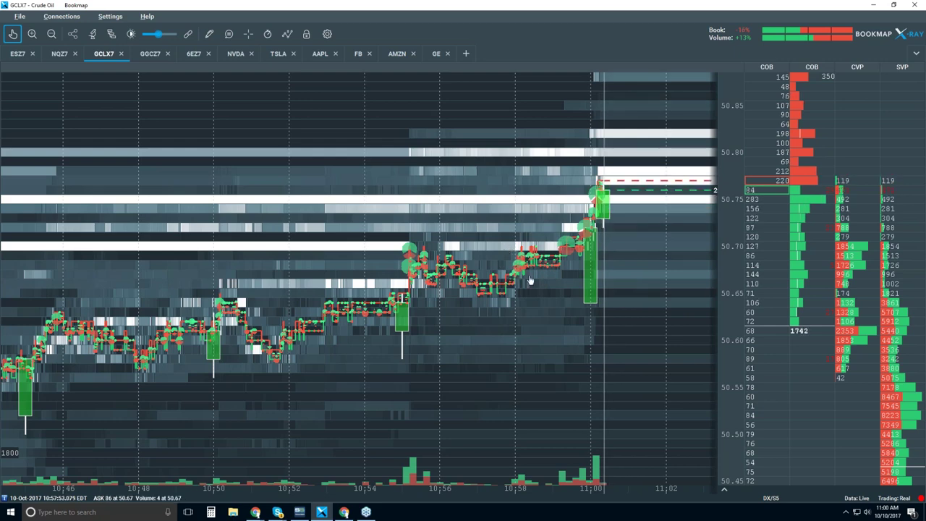
Compare the price path since 10:52 with the resting liquidity above it, widening the chart to the candles since about 10:00.
scroll(499, 272, "up", 2)
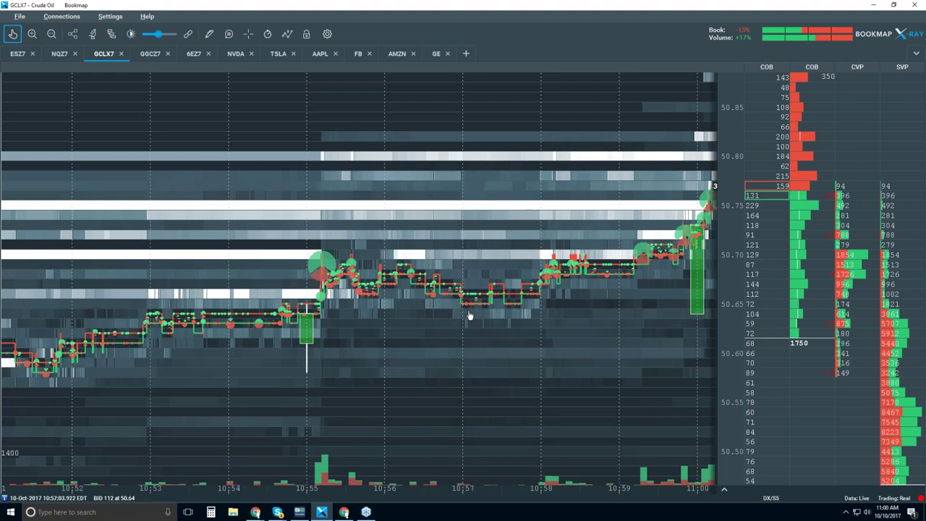
scroll(469, 316, "down", 2)
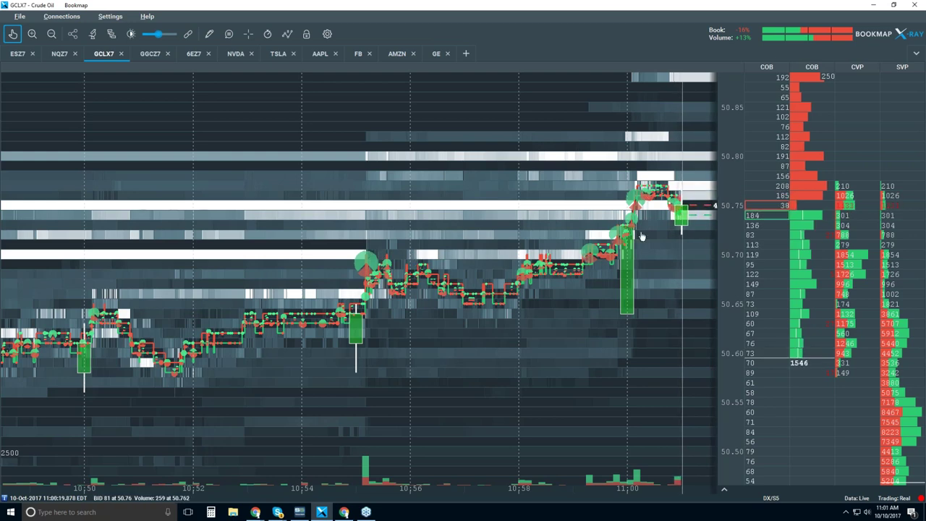
scroll(641, 237, "down", 3)
scroll(617, 259, "down", 2)
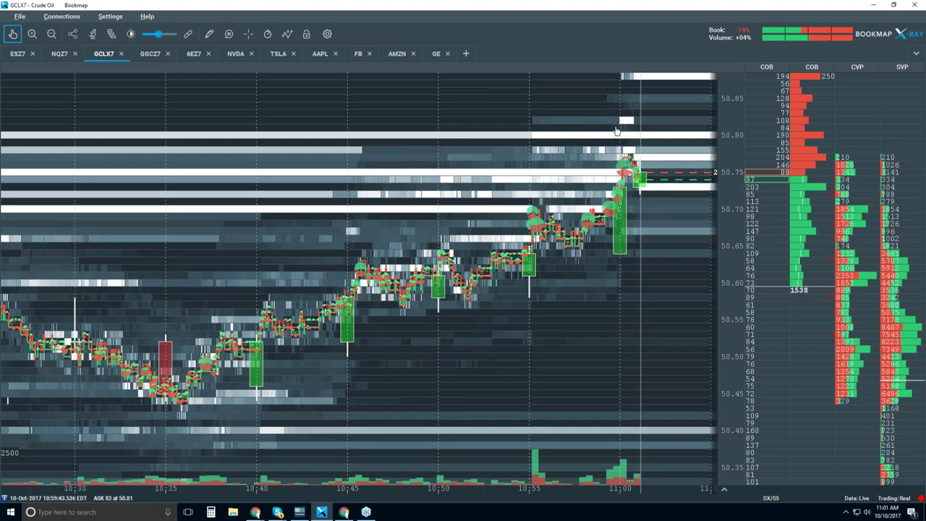
scroll(582, 152, "down", 2)
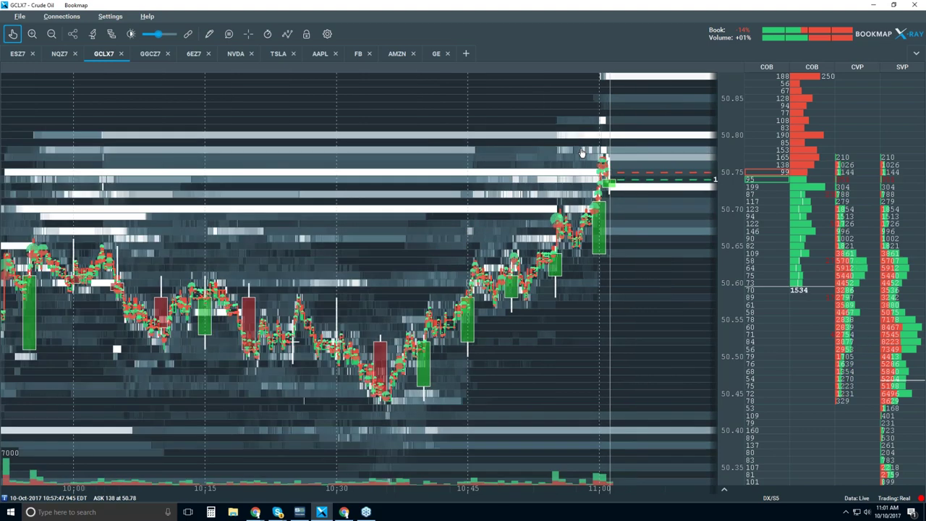